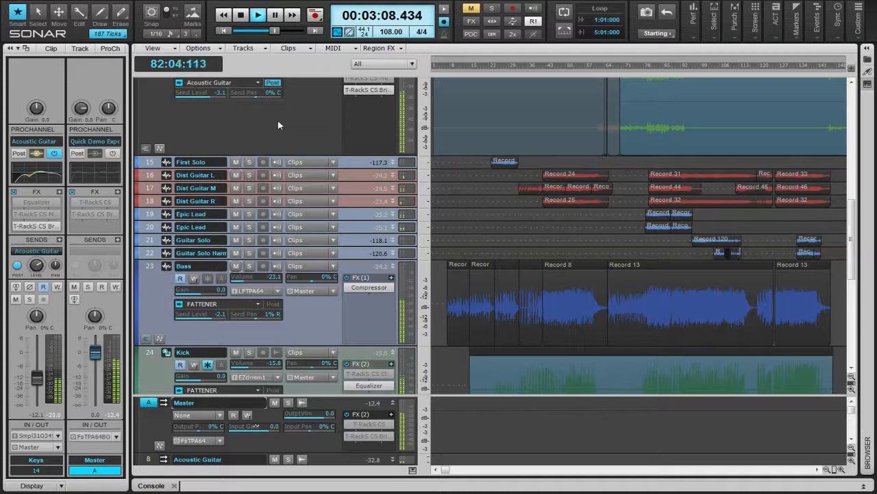
Stop playback and solo the First Solo, both Epic Lead, Guitar Solo and Guitar Solo Harmony tracks
left_click(177, 240)
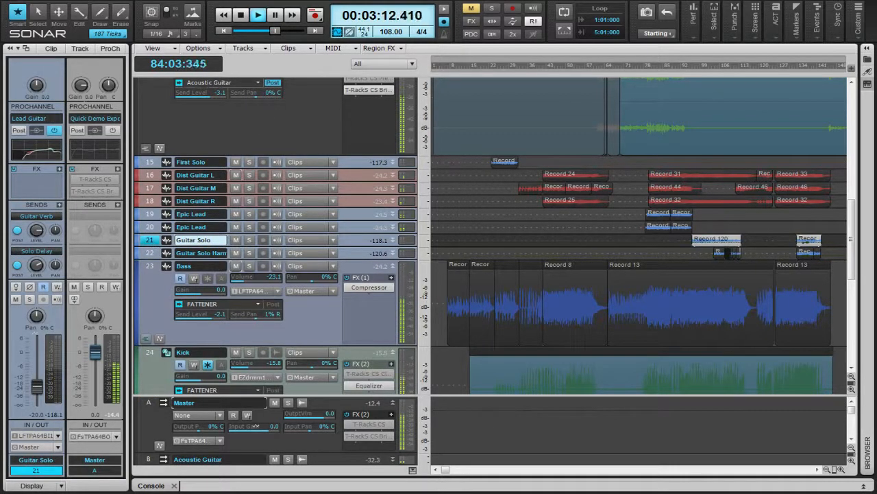
key("space")
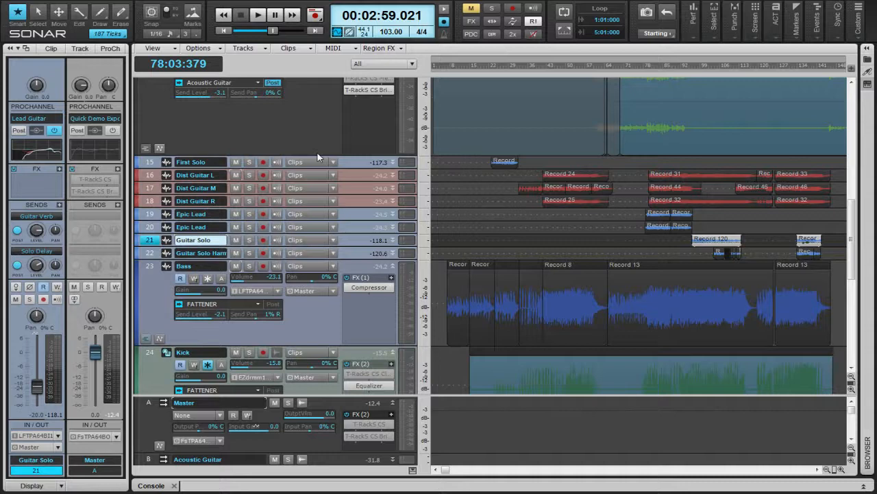
scroll(351, 126, "down", 3)
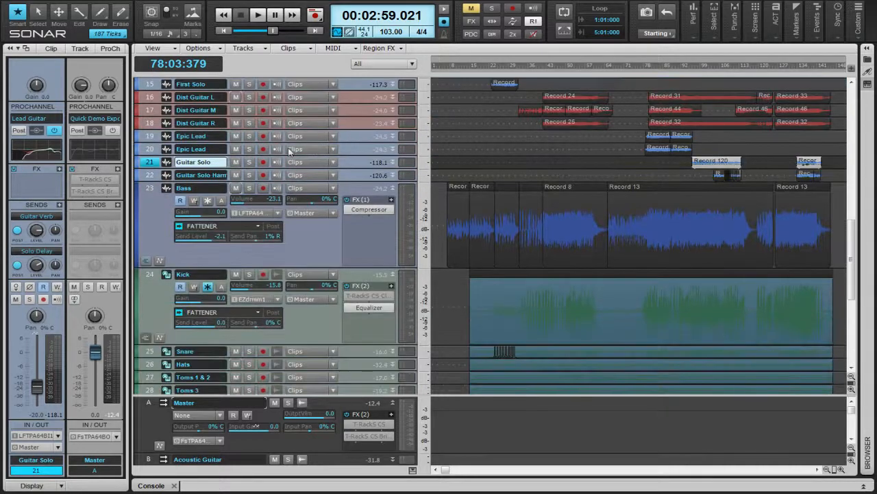
left_click_drag(248, 141, 250, 176)
scroll(250, 176, "up", 3)
left_click(250, 161)
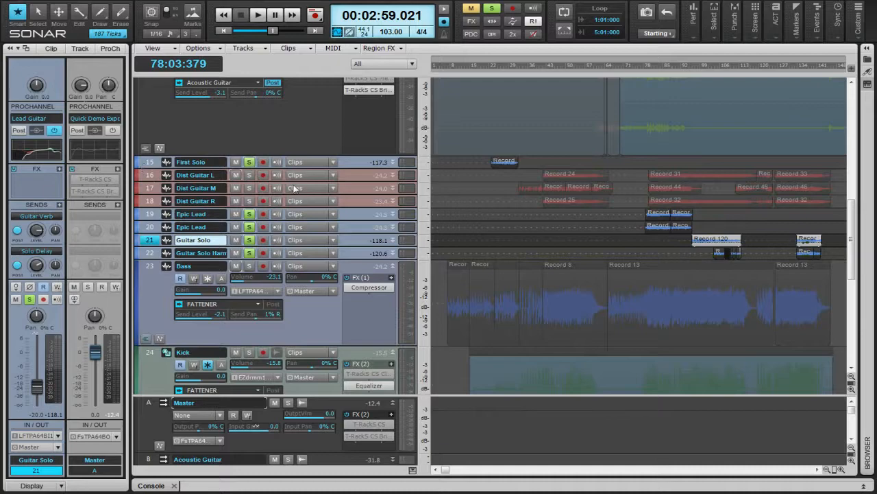
Start playback and enlarge both Epic Lead tracks to show their mix controls and sends
left_click_drag(374, 169, 345, 168)
scroll(343, 255, "down", 3)
scroll(342, 255, "down", 2)
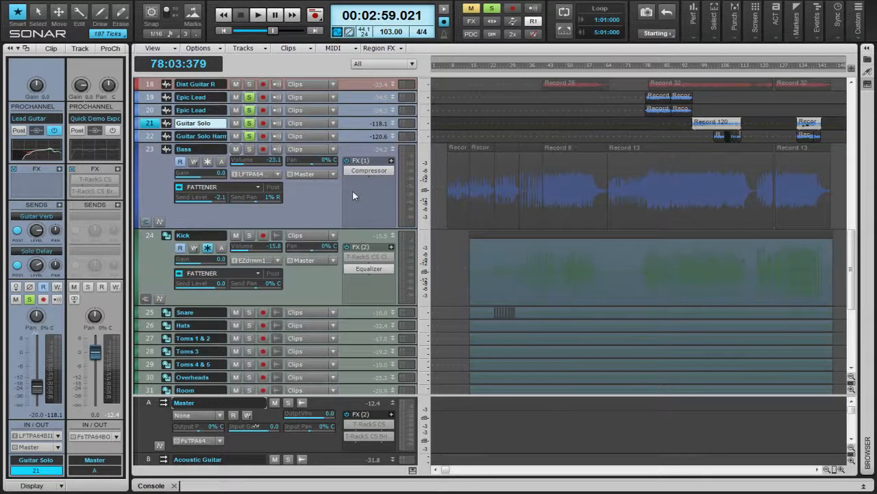
key("space")
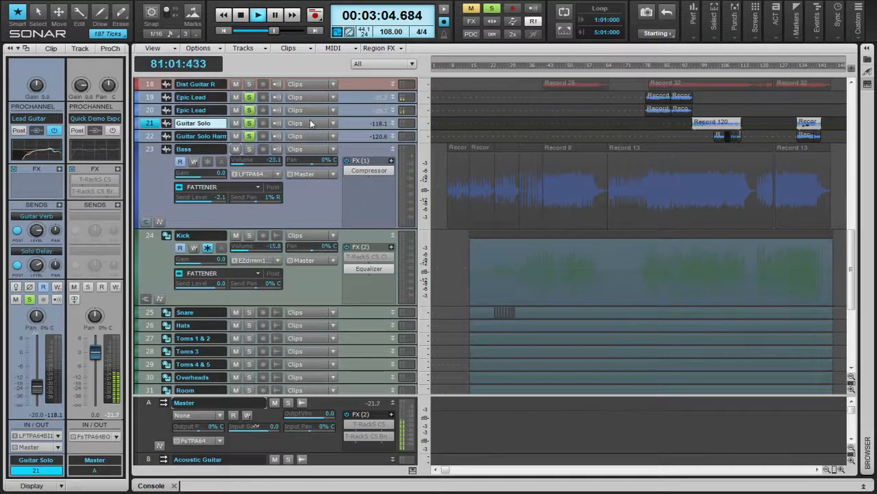
left_click_drag(364, 117, 364, 220)
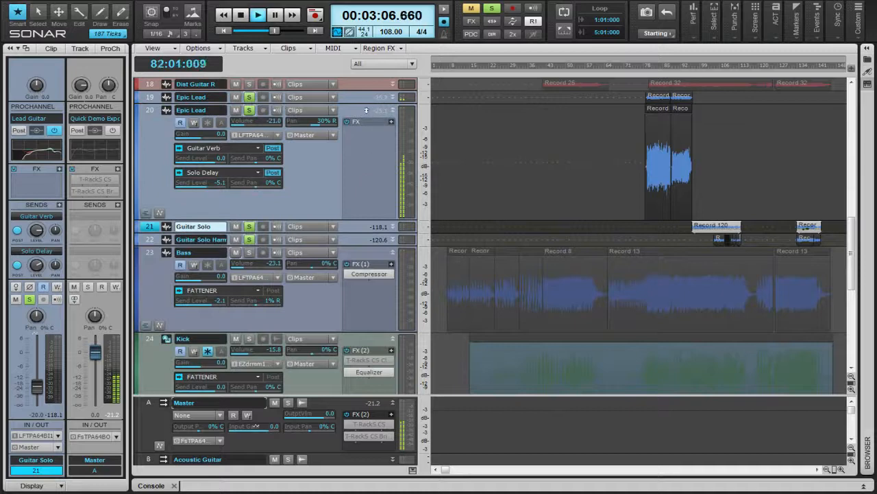
left_click_drag(364, 103, 364, 209)
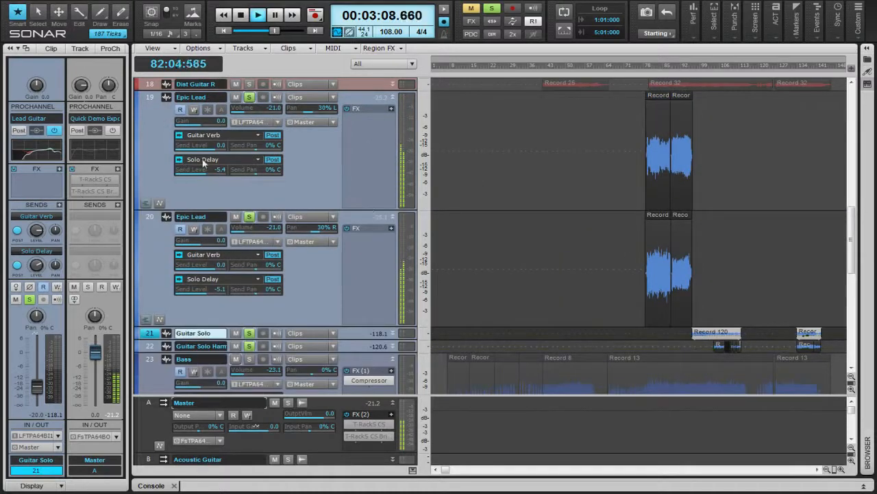
Switch off the Guitar Verb and Solo Delay sends on both Epic Lead tracks and listen to the dry sound
left_click(178, 135)
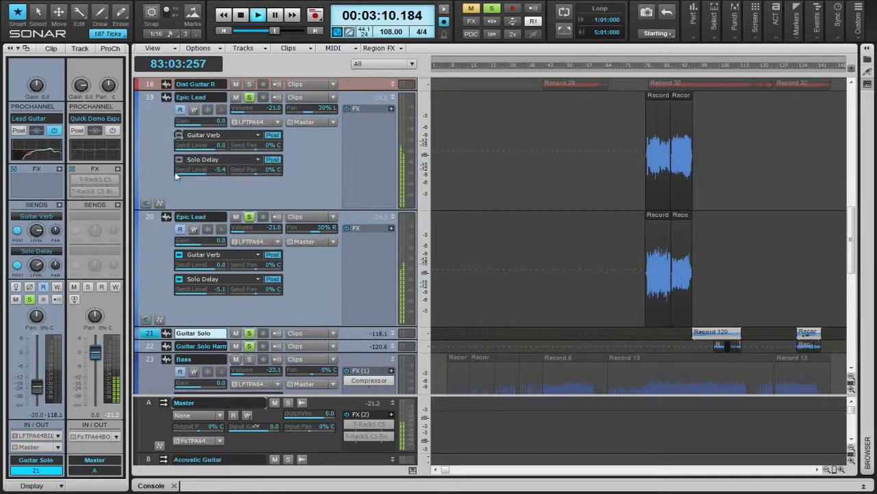
left_click(179, 254)
left_click(177, 281)
left_click(179, 279)
scroll(181, 291, "down", 2)
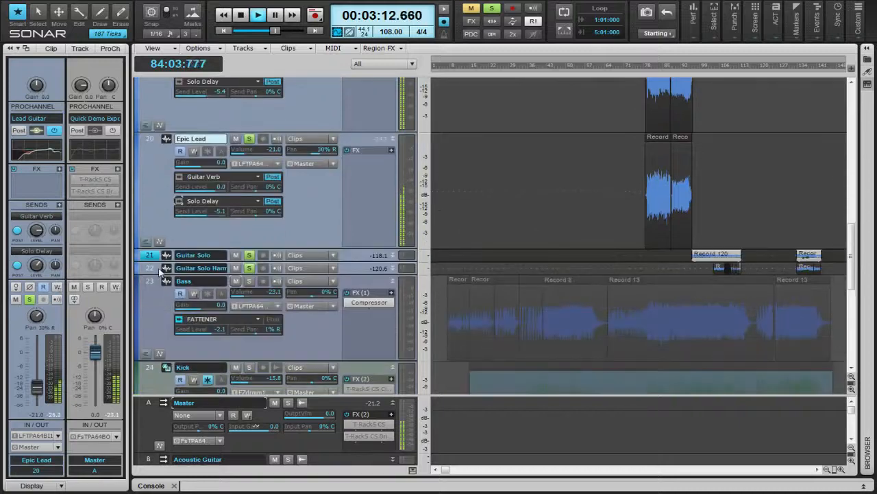
scroll(229, 249, "up", 1)
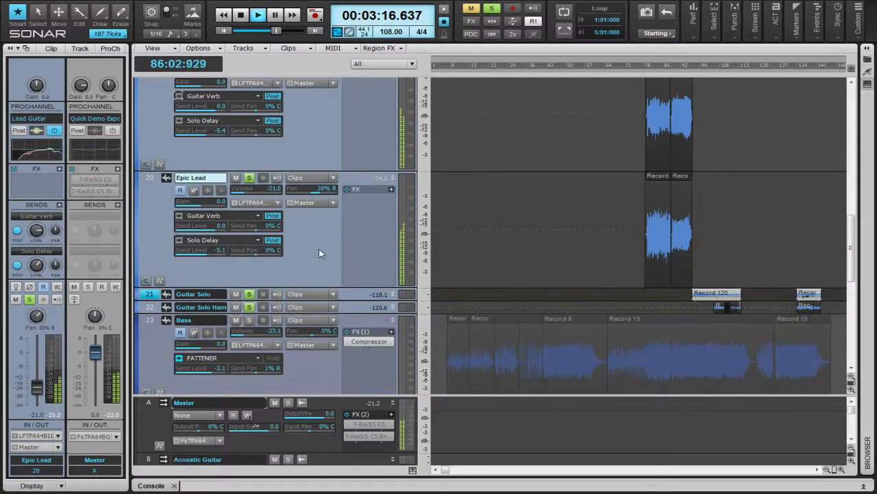
scroll(319, 253, "up", 1)
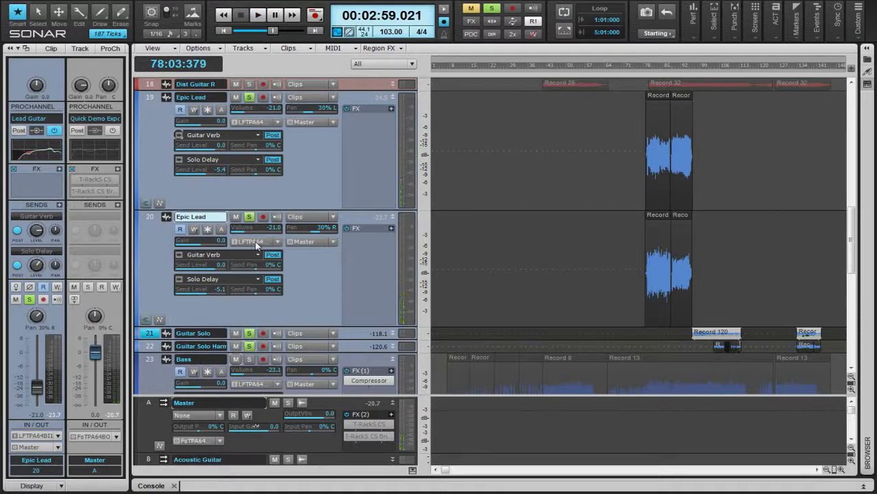
Switch the Guitar Verb and Solo Delay sends back on for both Epic Lead tracks
left_click(178, 254)
left_click(179, 279)
left_click(268, 187)
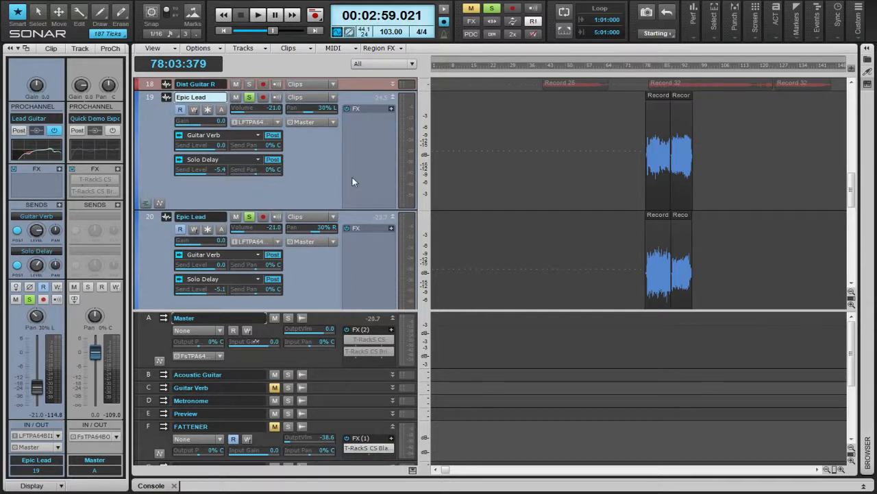
Play the Epic Leads with their Guitar Verb sends off and the Solo Delay bus briefly soloed
key("space")
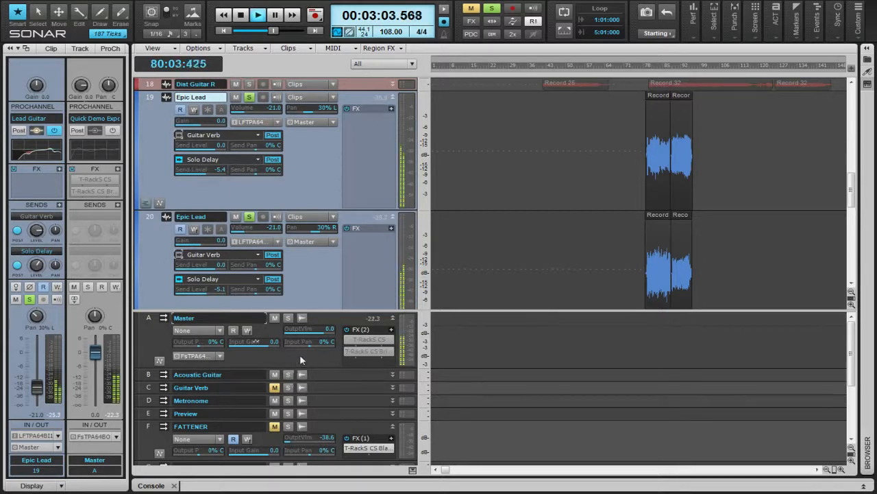
scroll(300, 360, "down", 3)
left_click(288, 381)
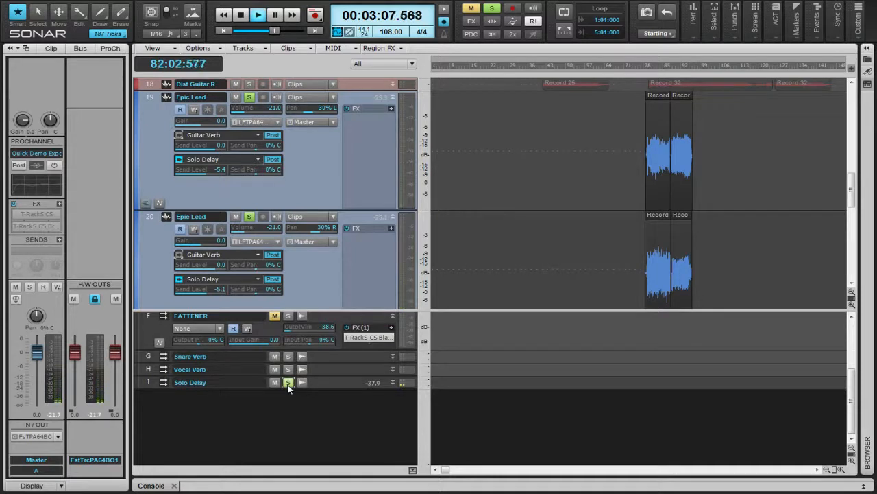
left_click(288, 382)
left_click(338, 176)
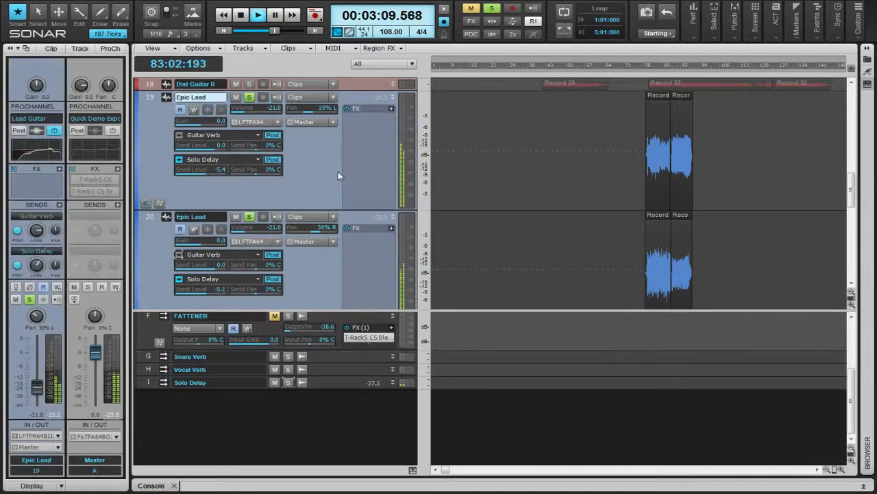
key("space")
Expand the Solo Delay bus and open its Delay effect
left_click(148, 384)
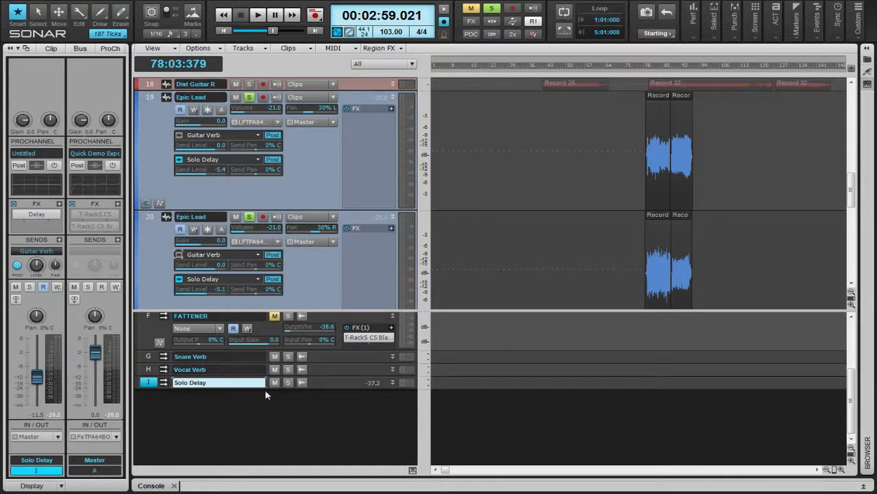
left_click(393, 382)
double_click(369, 402)
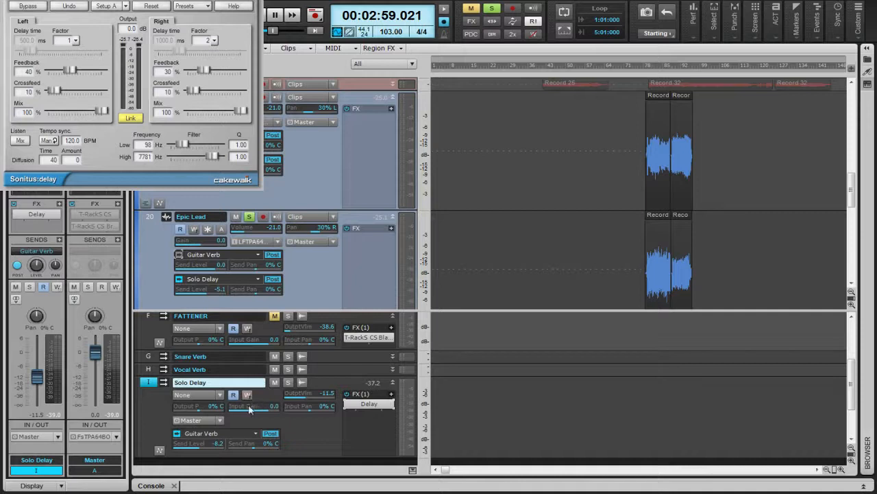
Raise the delay's left feedback to 100% and listen with the Solo Delay bus briefly soloed
left_click(102, 112)
mouse_move(74, 161)
left_mouse_down()
mouse_move(83, 108)
mouse_move(88, 161)
left_mouse_up()
left_click_drag(74, 72, 102, 72)
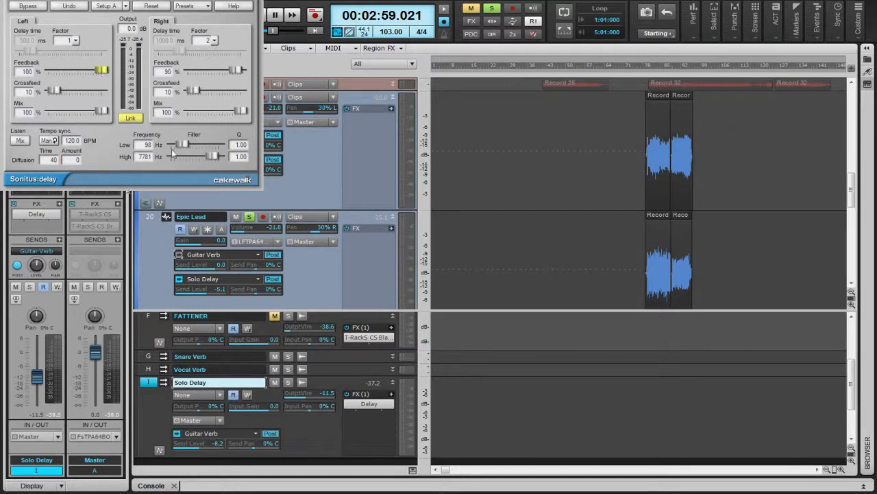
left_click(287, 382)
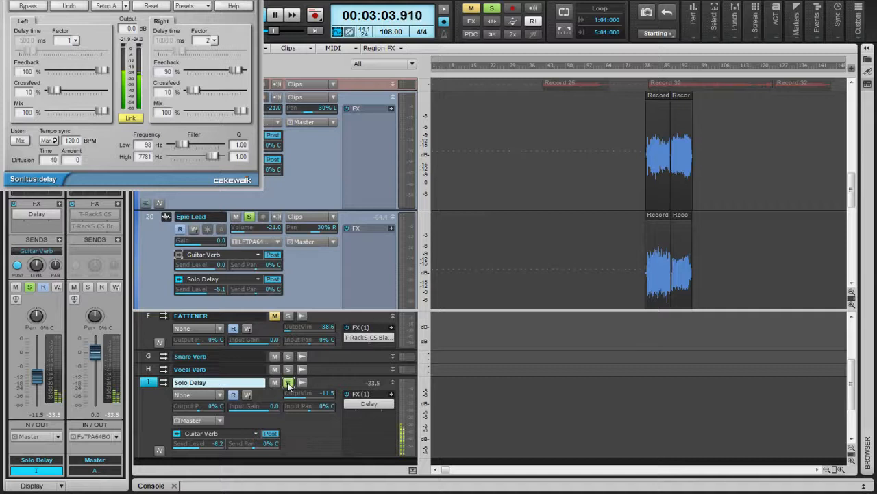
left_click(289, 383)
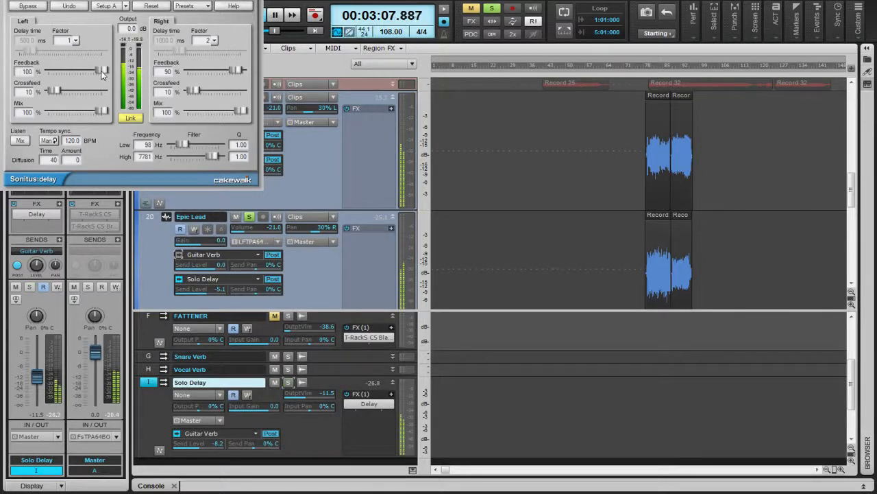
Set the delay's left feedback back to 40% and close the Delay effect
left_click_drag(102, 70, 69, 70)
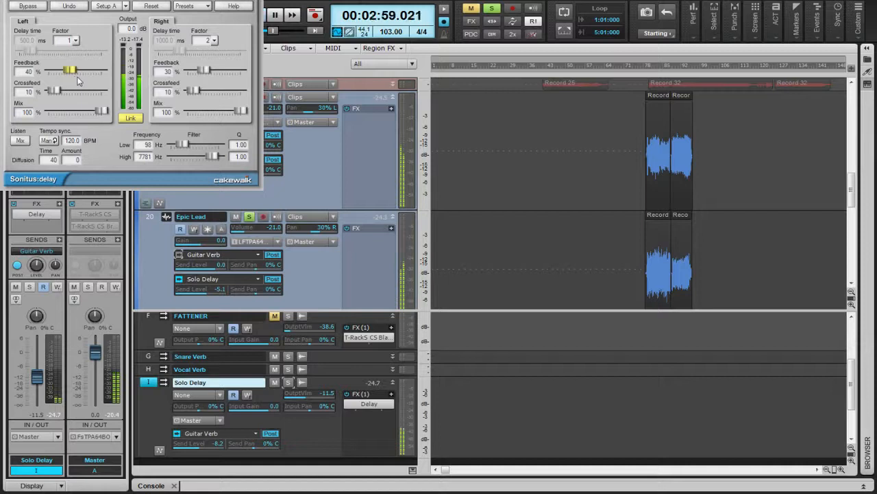
left_click(346, 148)
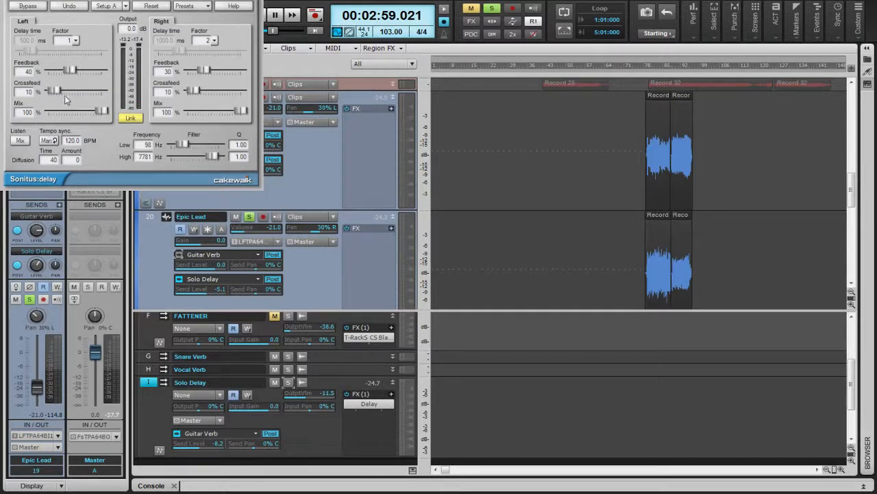
left_click(24, 92)
left_click(255, 1)
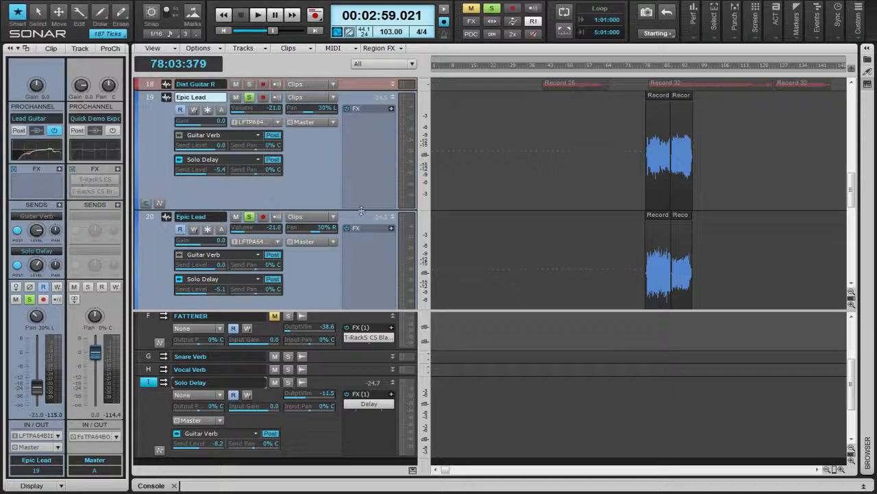
Show the ProChannel of Epic Lead track 19 and bypass its EQ
scroll(371, 185, "down", 3)
scroll(368, 183, "up", 2)
left_click(110, 48)
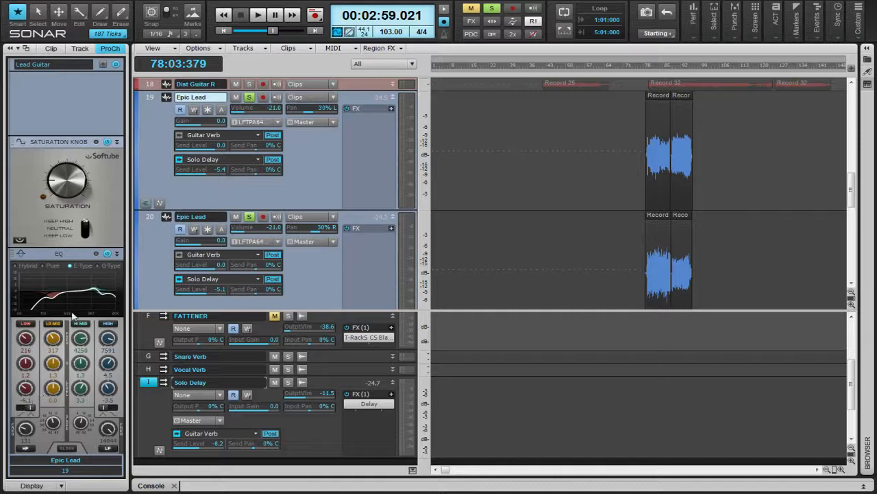
left_click(108, 254)
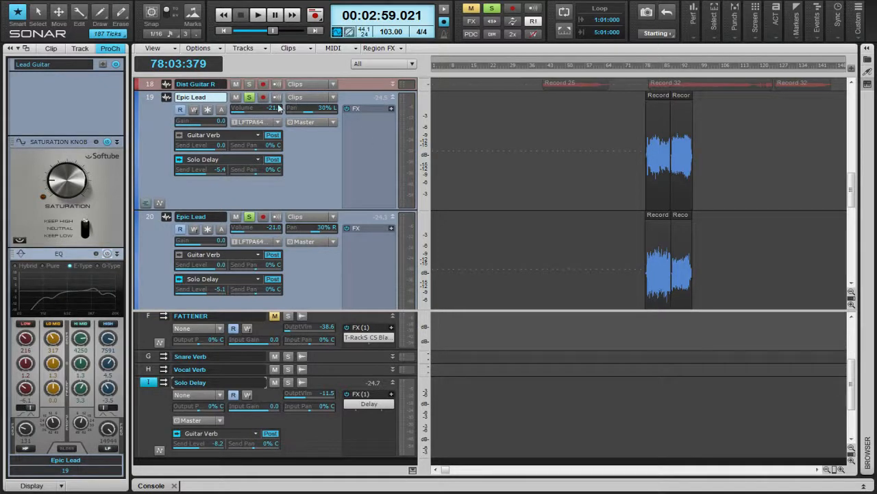
Unsolo Epic Lead track 20 during playback and compare track 19 with its EQ on and off
key("space")
left_click(250, 217)
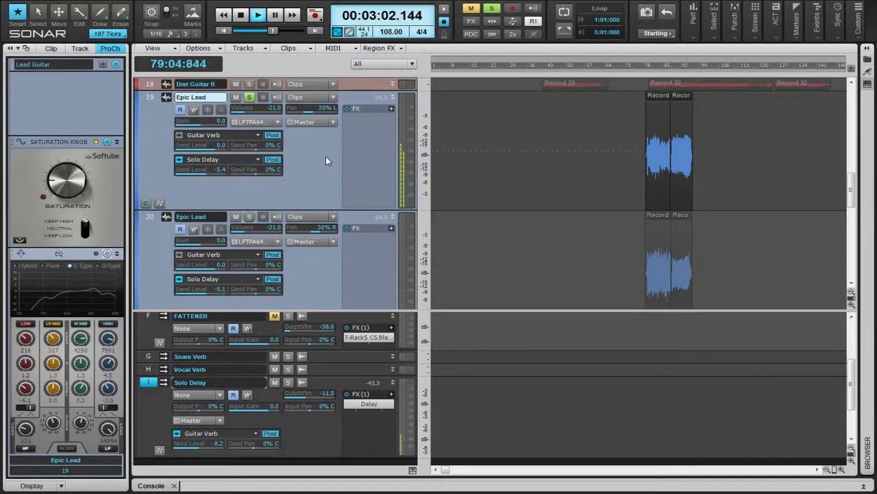
left_click(107, 254)
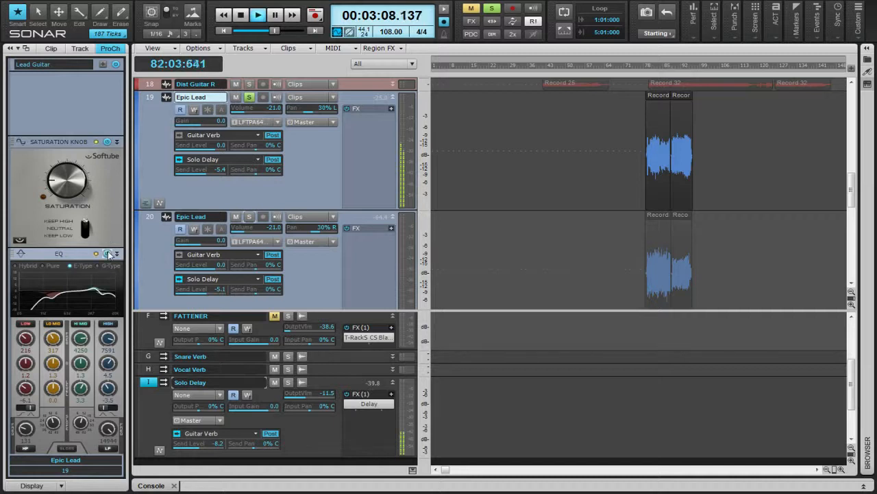
left_click(108, 254)
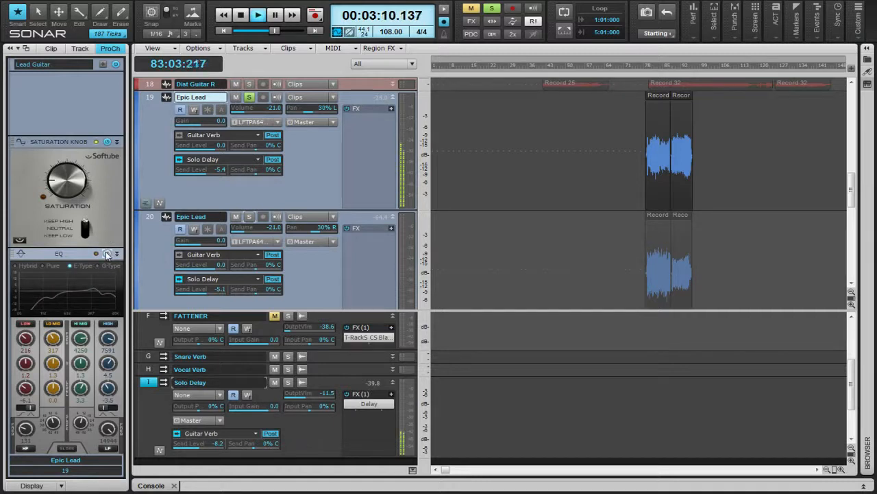
Toggle the Saturation Knob on track 19, re-enable its EQ while listening, and stop playback
left_click(107, 141)
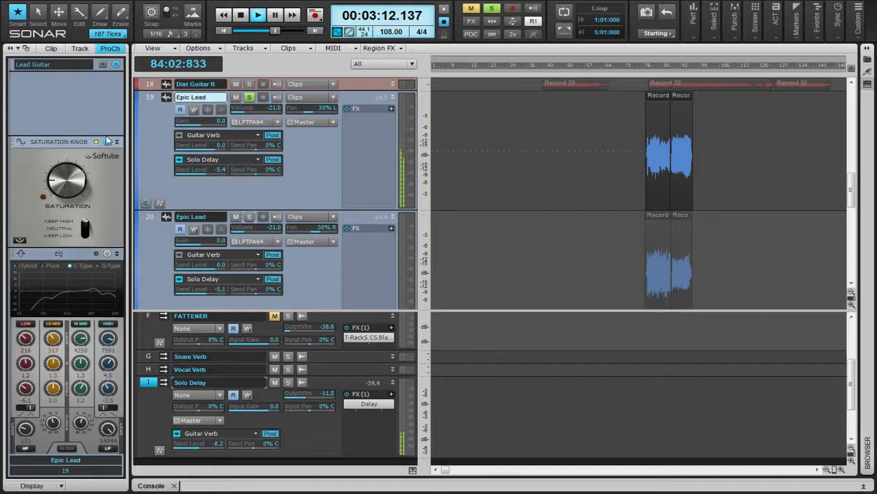
left_click(107, 254)
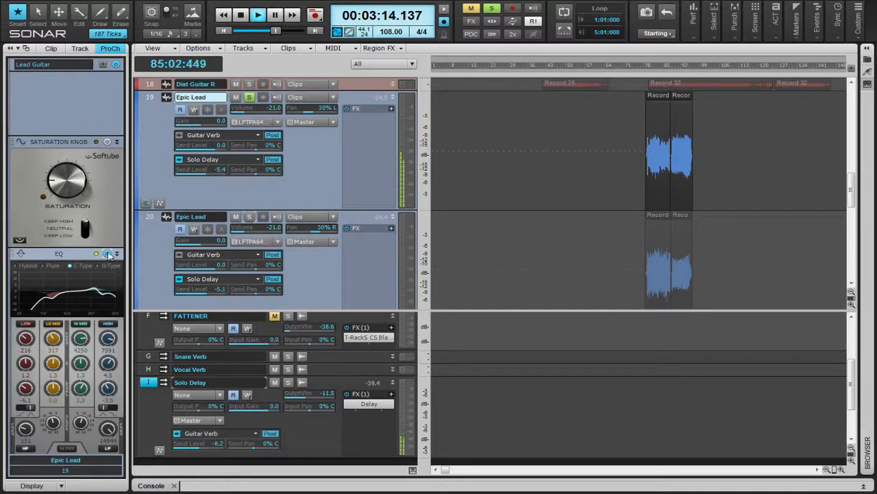
left_click(107, 141)
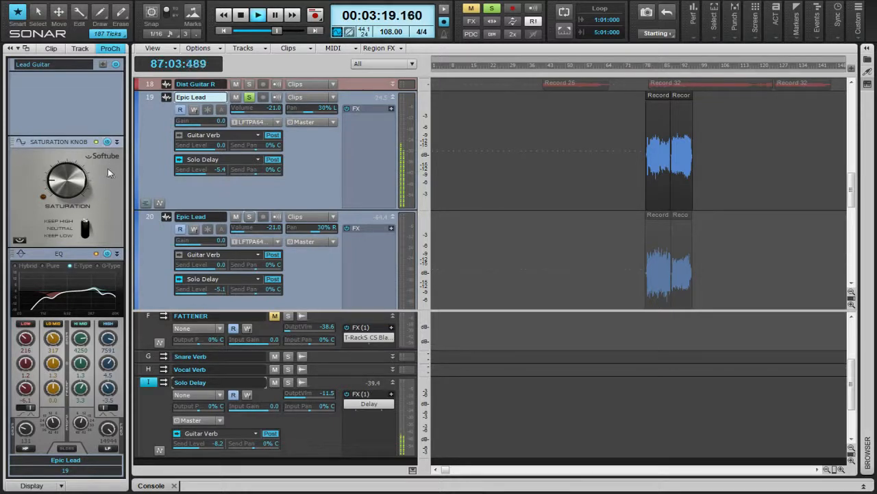
key("space")
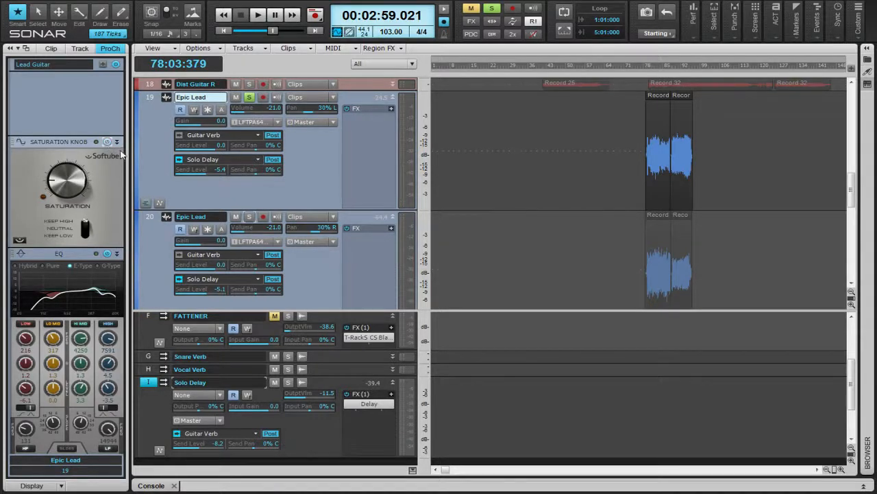
Play Epic Lead track 19 with its EQ's high band off and raise the Master bus output volume to 6.0
key("space")
key("space")
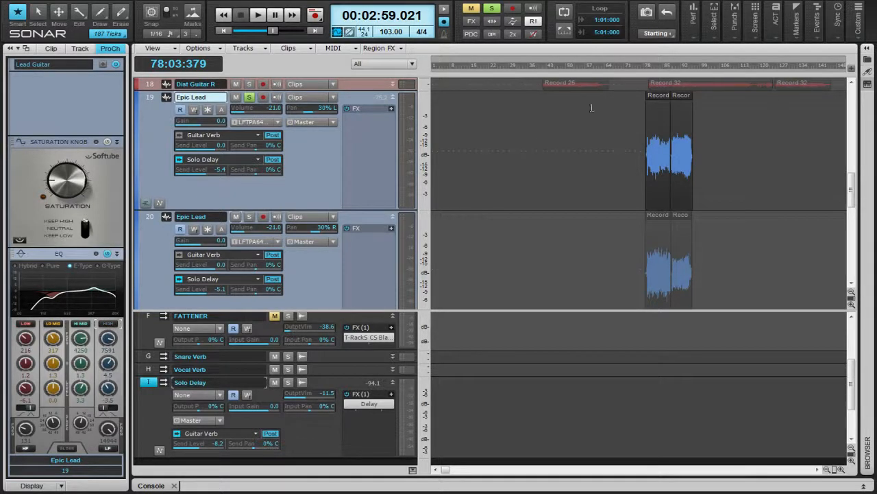
key("space")
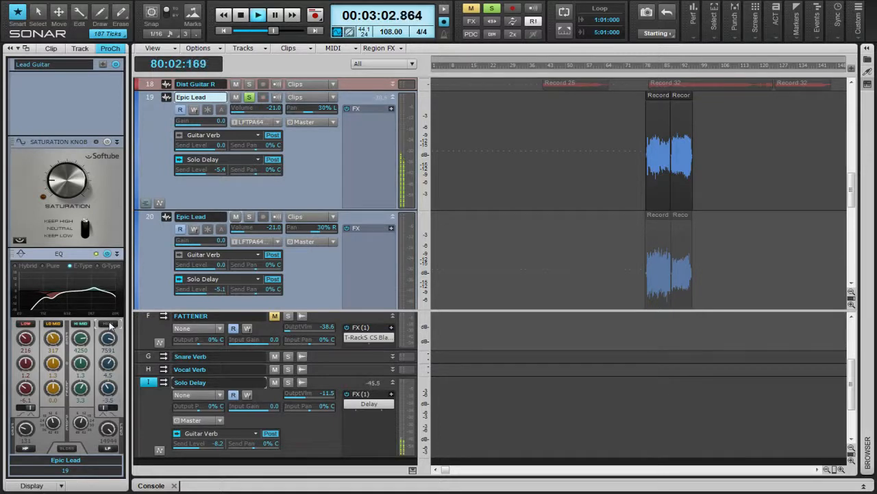
left_click(330, 424)
scroll(325, 412, "up", 3)
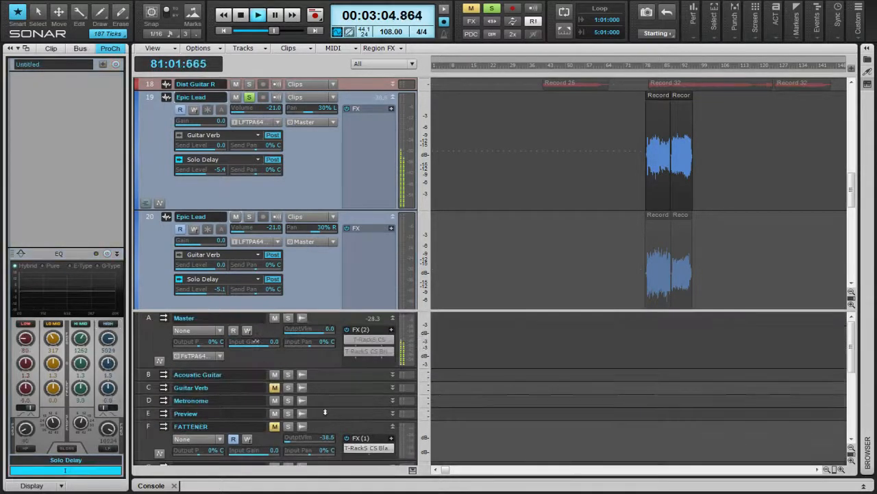
left_click_drag(309, 332, 380, 318)
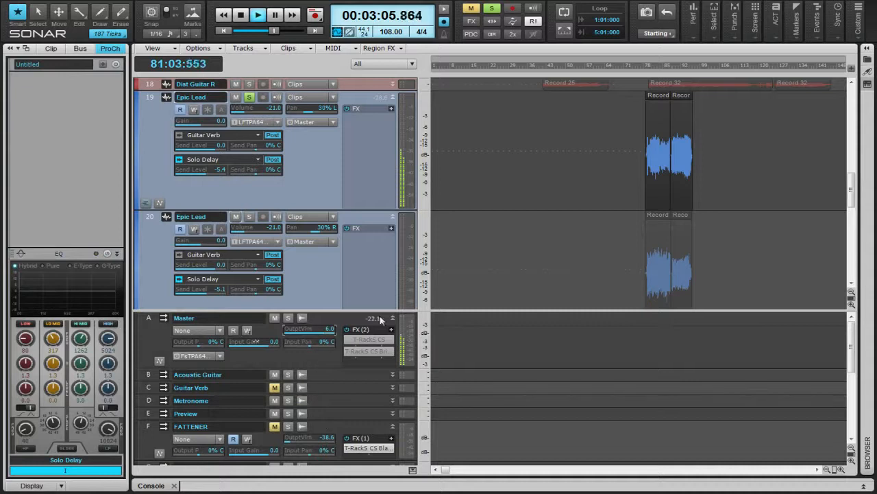
Return to Epic Lead track 19's ProChannel, restore the EQ's high band and compare the high-mid band off and on
left_click(108, 323)
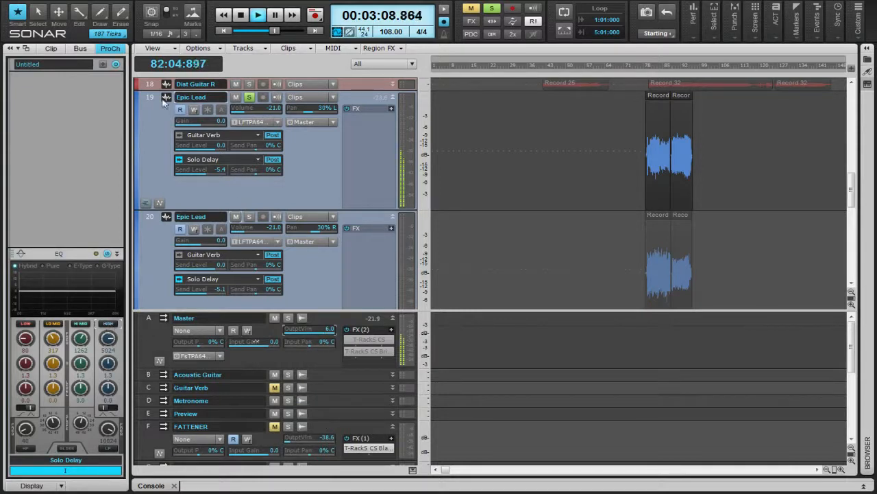
left_click(156, 101)
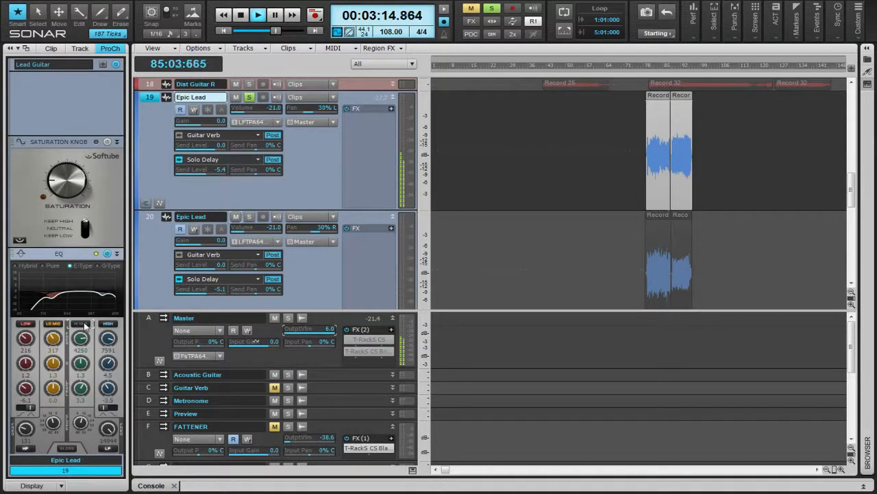
left_click(81, 323)
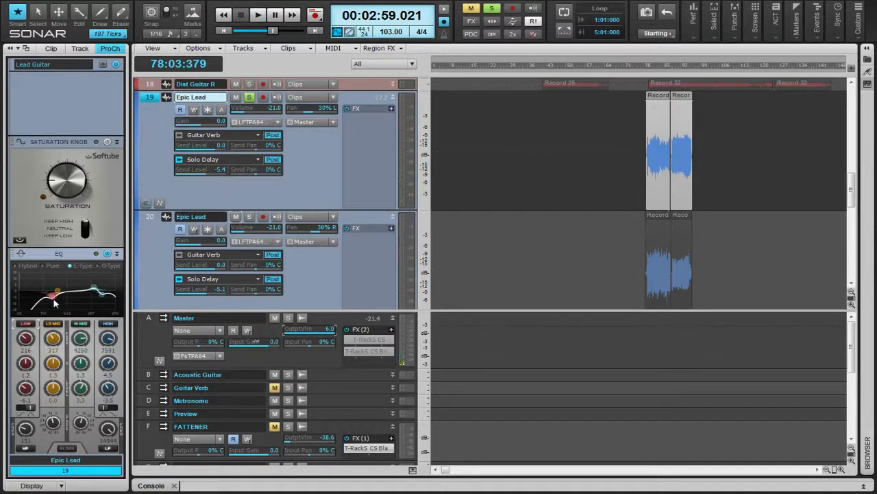
Solo Epic Lead track 20 alongside Epic Lead track 19 and the Guitar Solo tracks
left_click(249, 97)
left_click(249, 96)
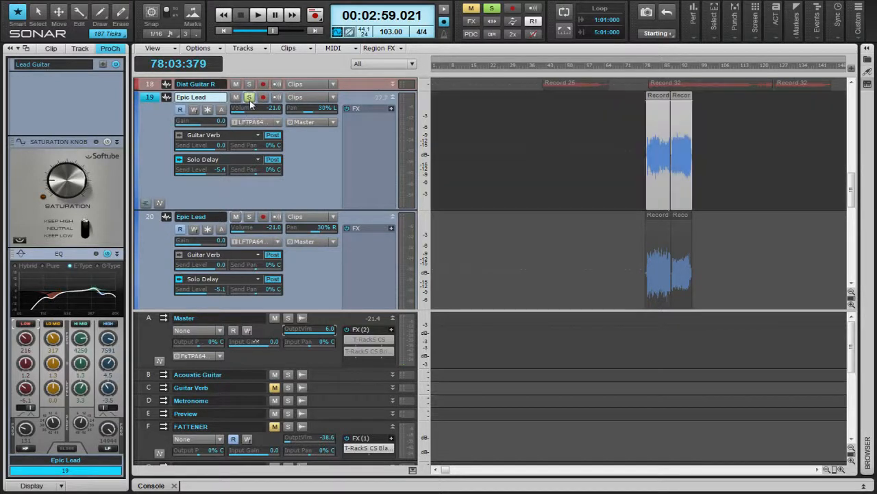
left_click(248, 216)
scroll(249, 218, "down", 3)
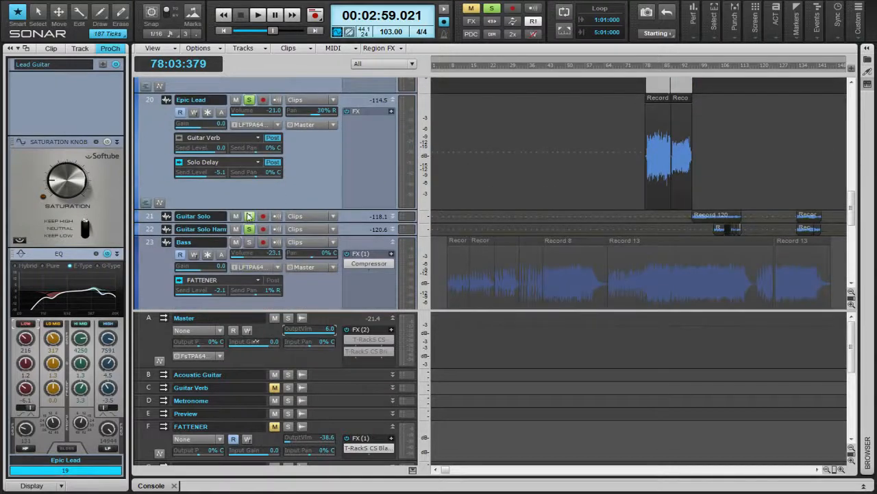
left_click(249, 216)
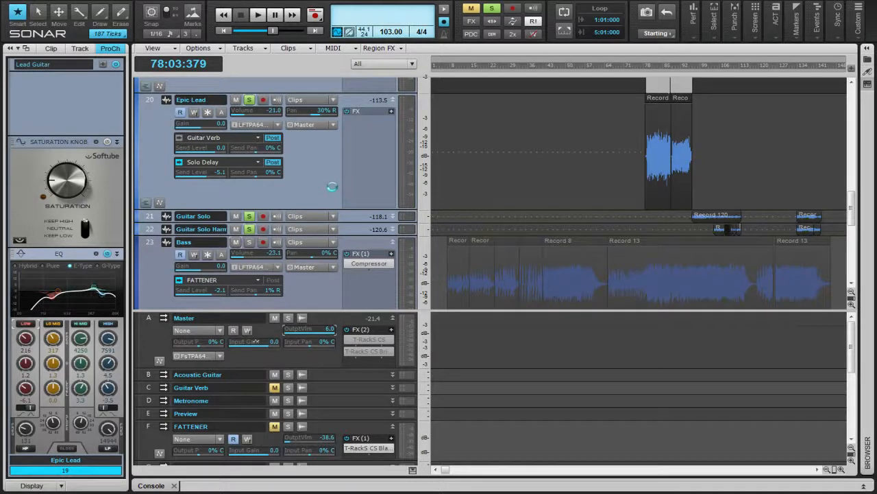
Move the playhead to measure 99, at the start of the Guitar Solo clip, and play the soloed lead tracks
scroll(337, 186, "down", 3)
scroll(337, 188, "up", 3)
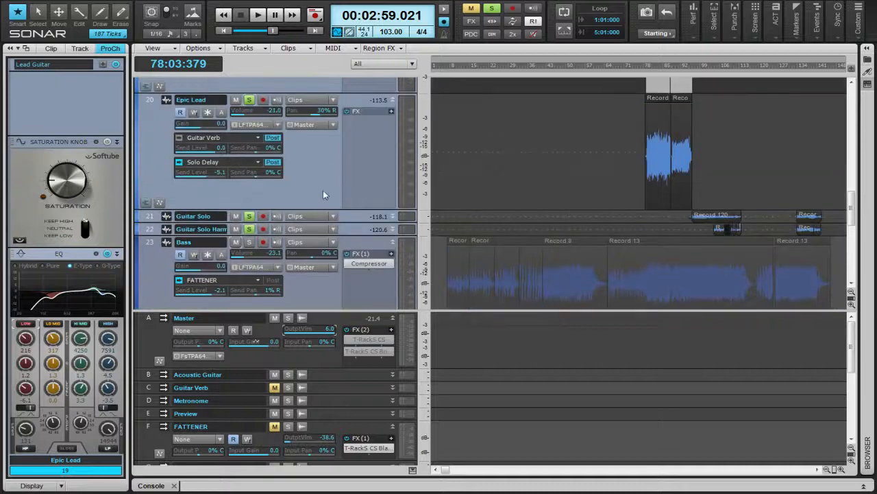
scroll(274, 218, "up", 3)
scroll(281, 209, "up", 3)
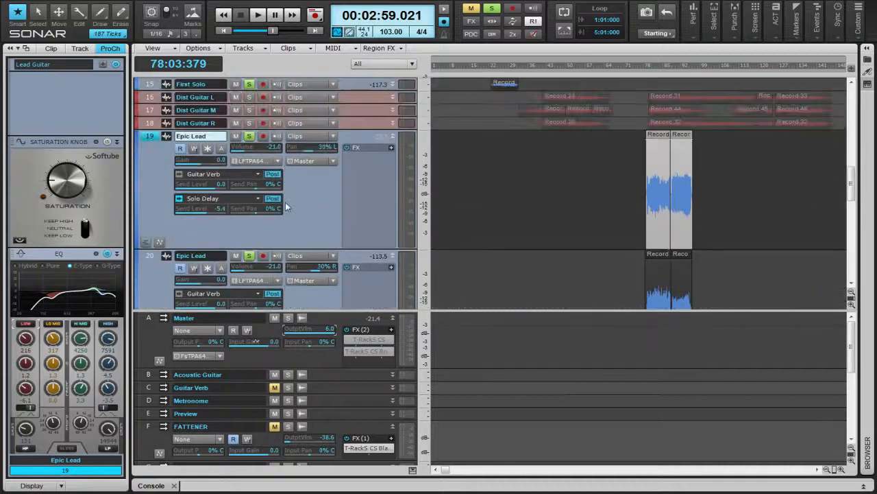
scroll(320, 186, "down", 6)
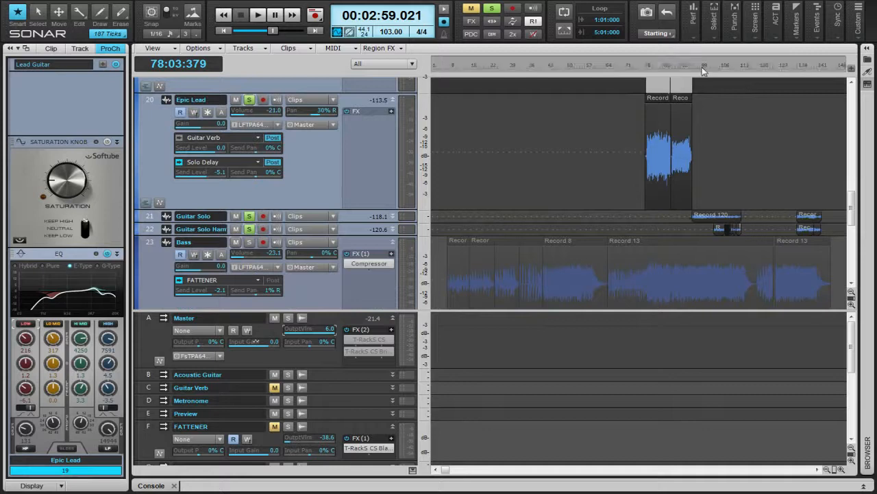
left_click(706, 68)
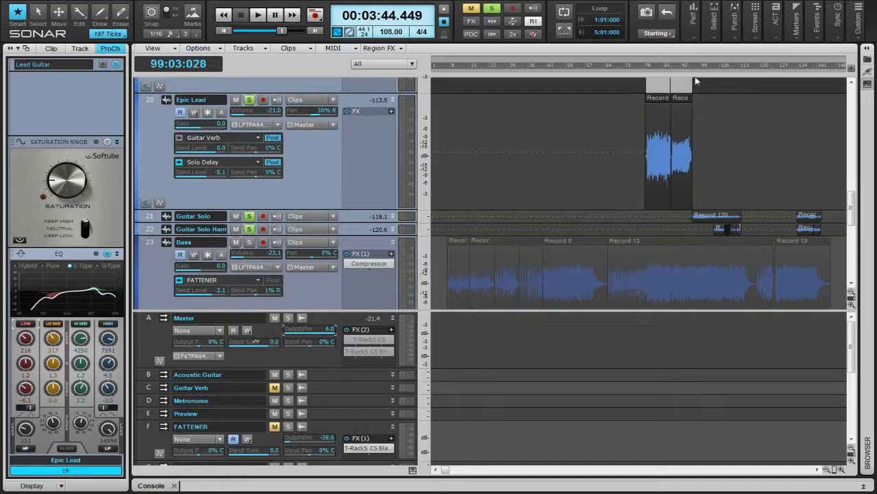
key("space")
left_click(248, 229)
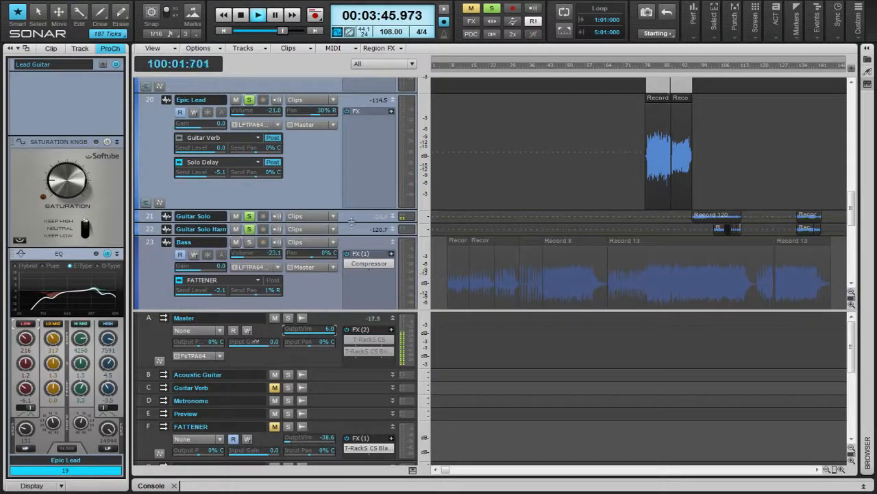
Examine the ProChannel settings of Guitar Solo track 21 and Guitar Solo Harm track 22 during playback, then stop
left_click(150, 216)
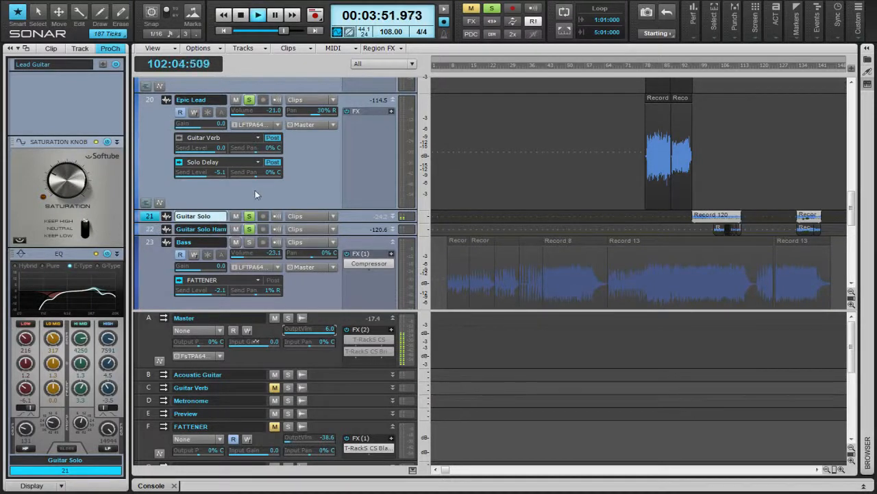
left_click(353, 229)
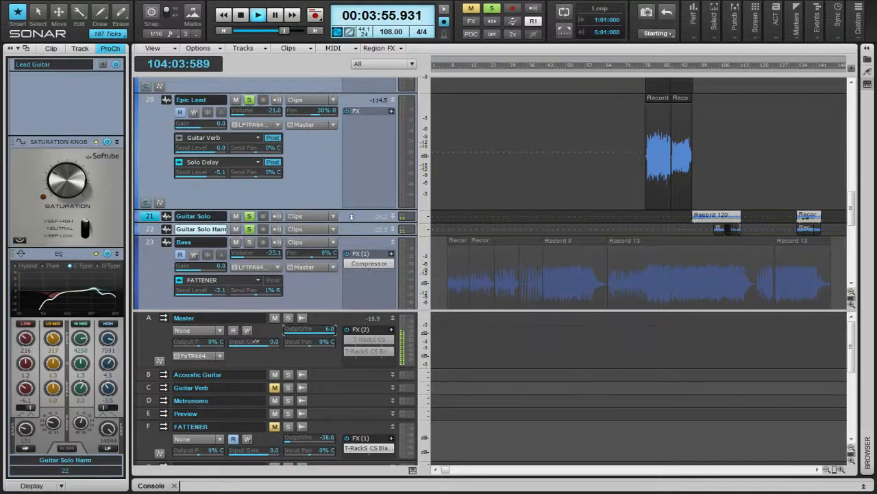
left_click(352, 217)
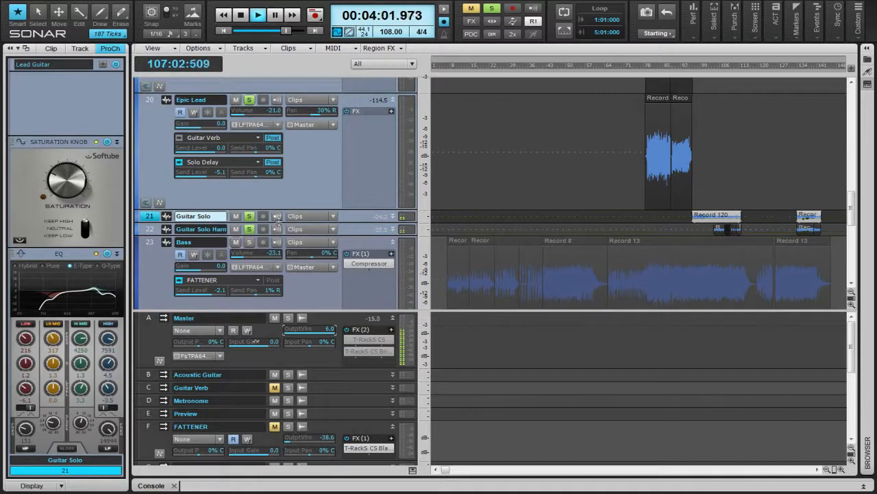
key("space")
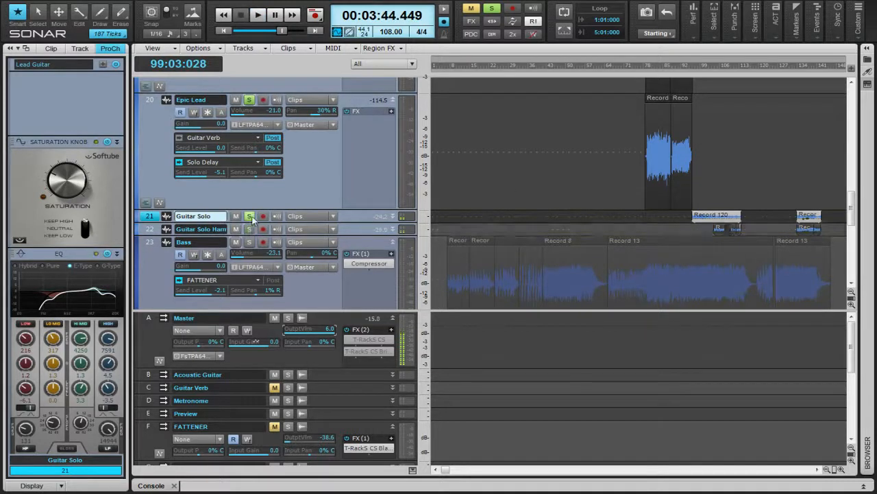
Unsolo Guitar Solo track 21 and Epic Lead tracks 20 and 19
left_click(250, 216)
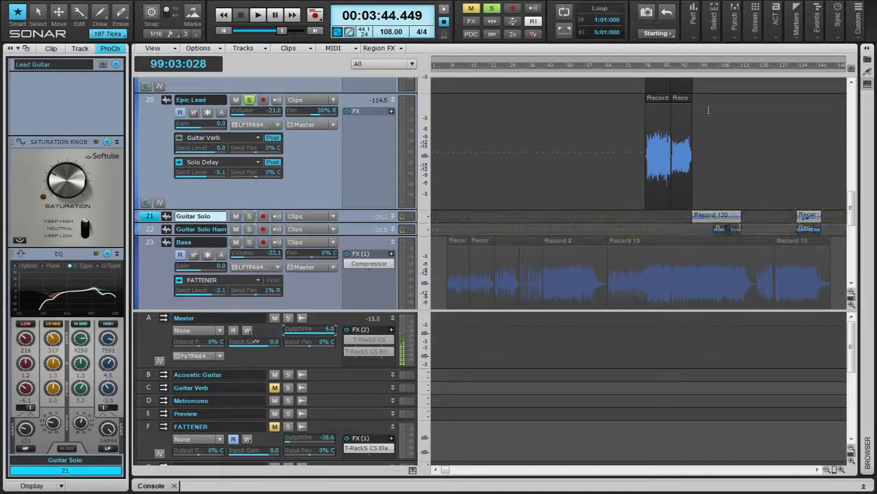
key("space")
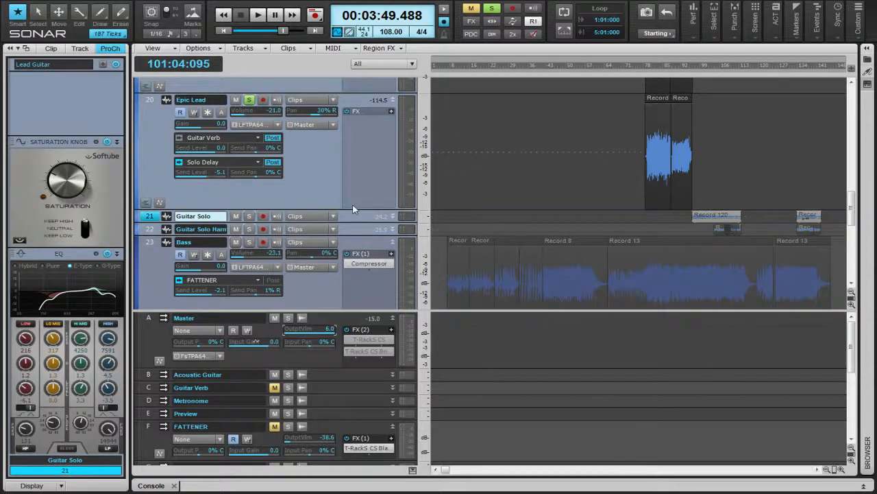
scroll(346, 208, "up", 2)
left_click(249, 218)
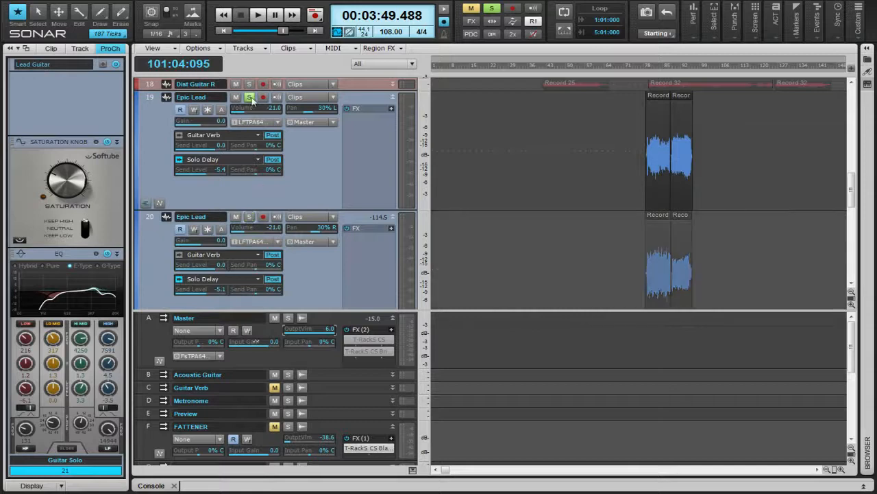
left_click(250, 98)
Leave only First Solo track 15 soloed and move the playhead to measure 21, just before its clip
scroll(312, 209, "up", 3)
left_click(249, 163)
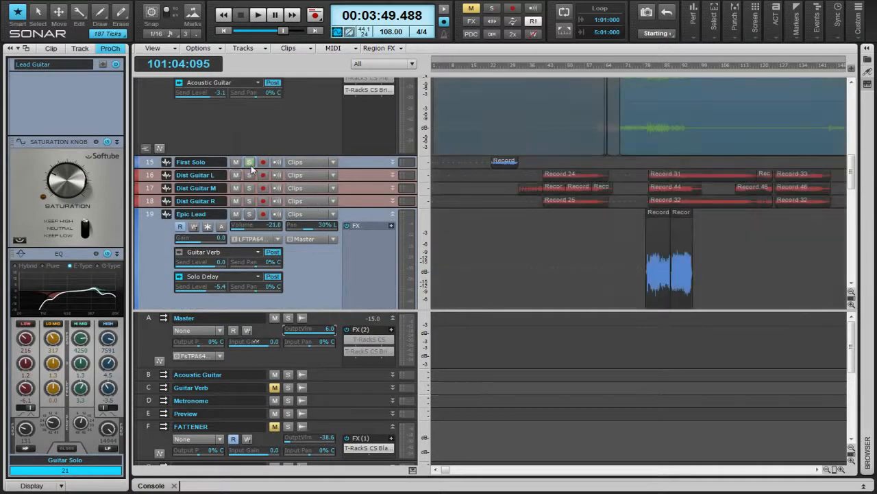
left_click(249, 163)
left_click(490, 68)
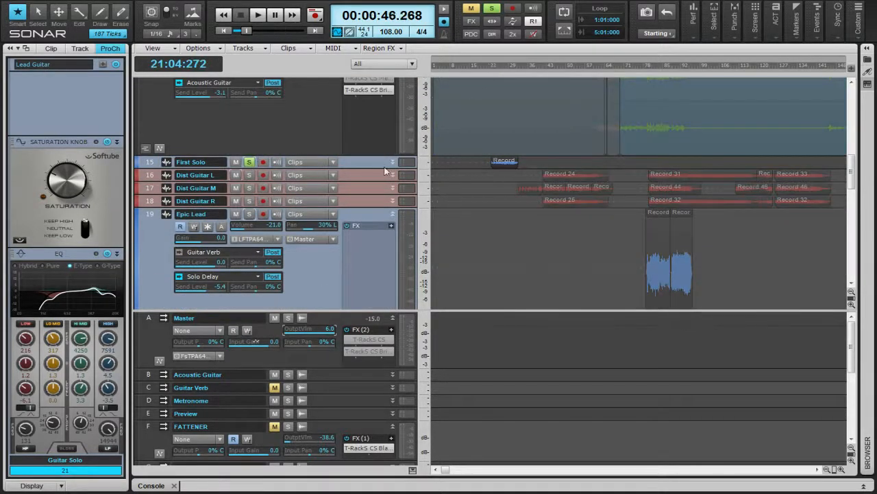
Expand First Solo track 15 to reveal its sends and show its ProChannel
double_click(362, 169)
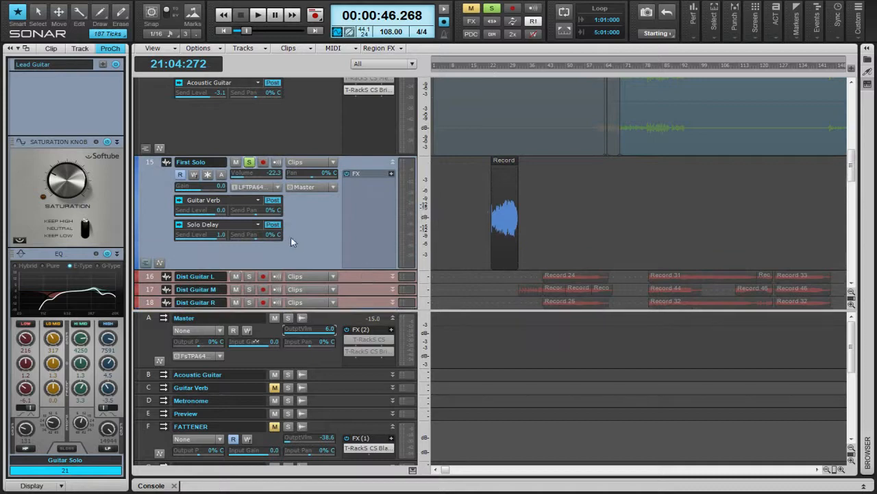
left_click(291, 237)
scroll(291, 237, "down", 3)
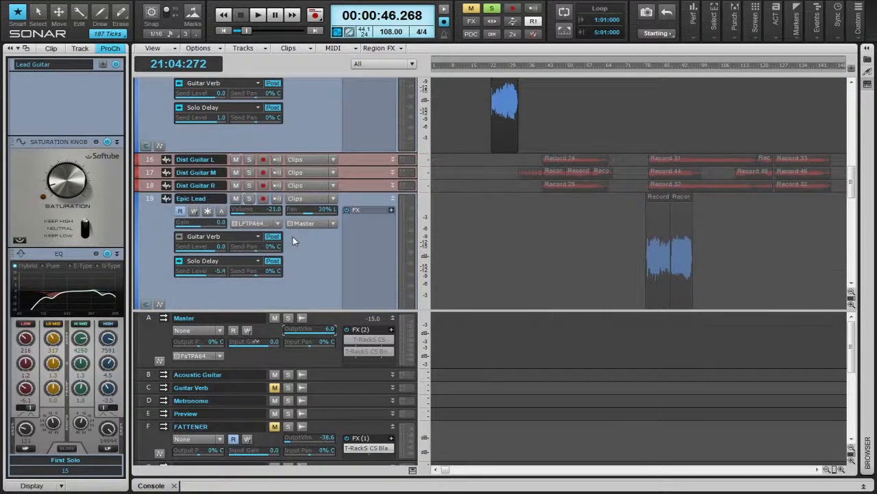
scroll(293, 237, "up", 2)
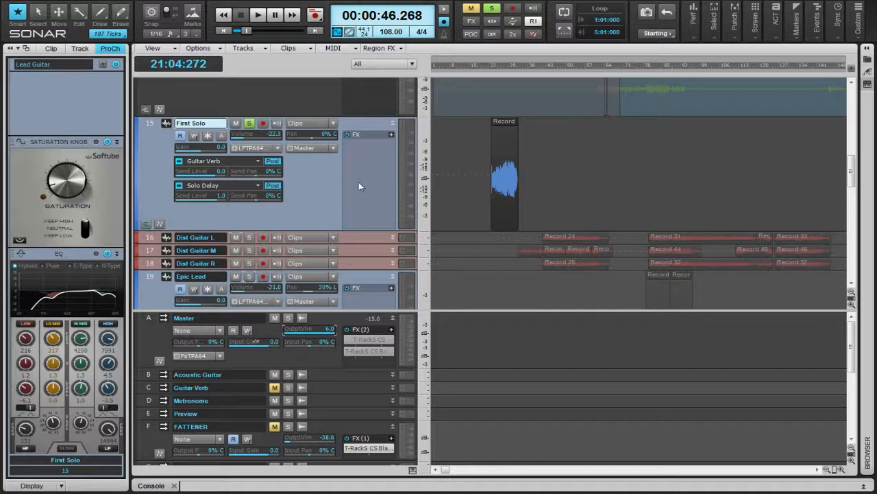
Play the First Solo clip while examining track 15's reverb and delay sends, saturation and EQ, then stop playback
key("space")
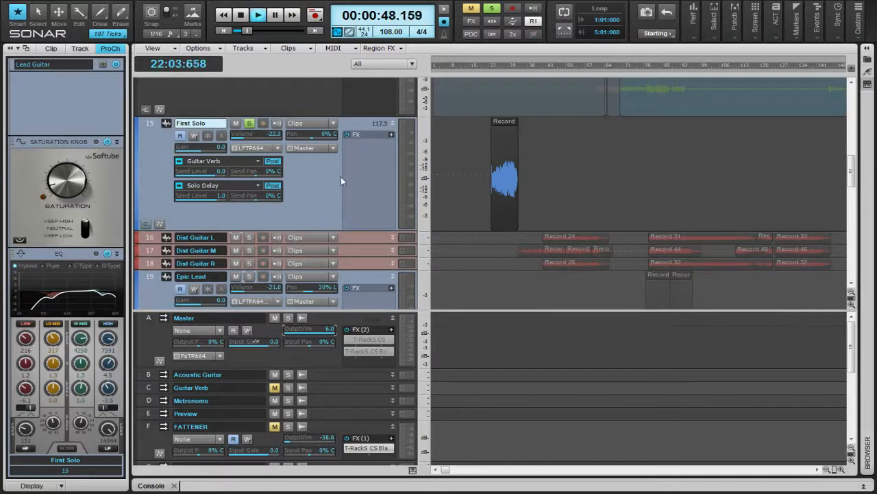
scroll(340, 174, "down", 2)
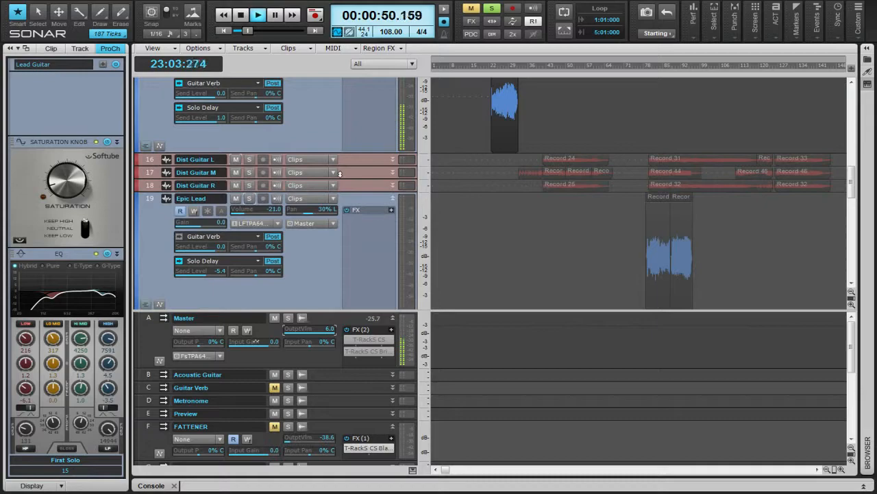
scroll(341, 175, "up", 2)
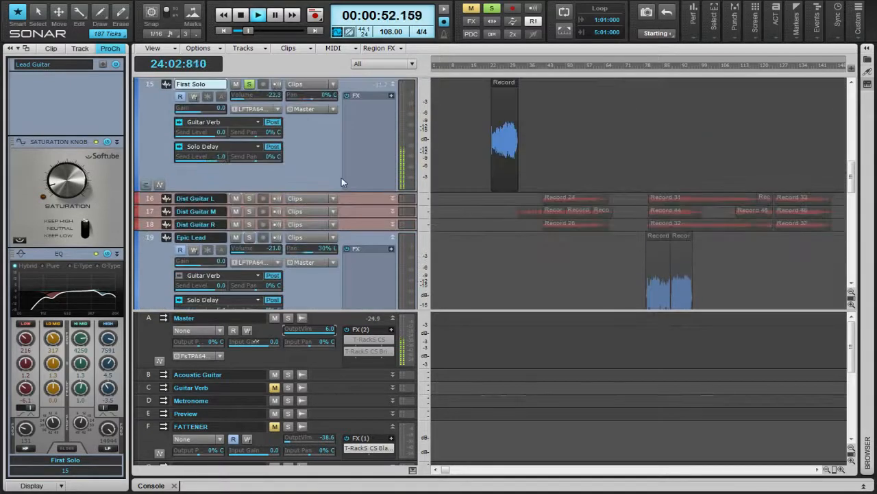
scroll(342, 177, "up", 2)
scroll(341, 178, "down", 2)
scroll(340, 179, "up", 1)
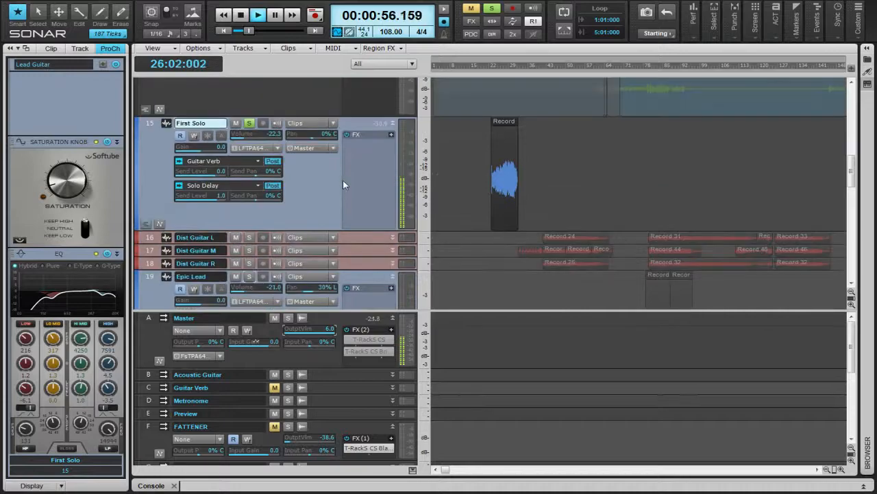
scroll(343, 181, "up", 2)
key("space")
Return to the Epic Lead tracks and move the playhead to measure 77, just before their clips
scroll(341, 217, "down", 5)
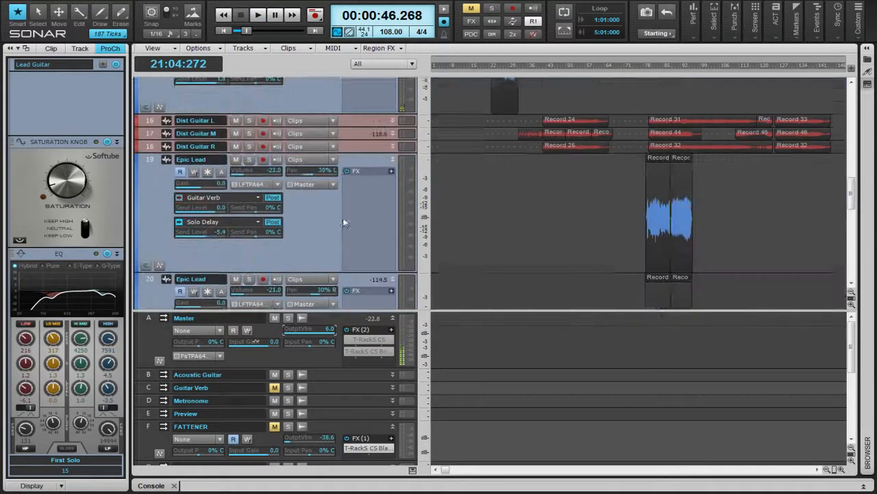
scroll(343, 217, "down", 3)
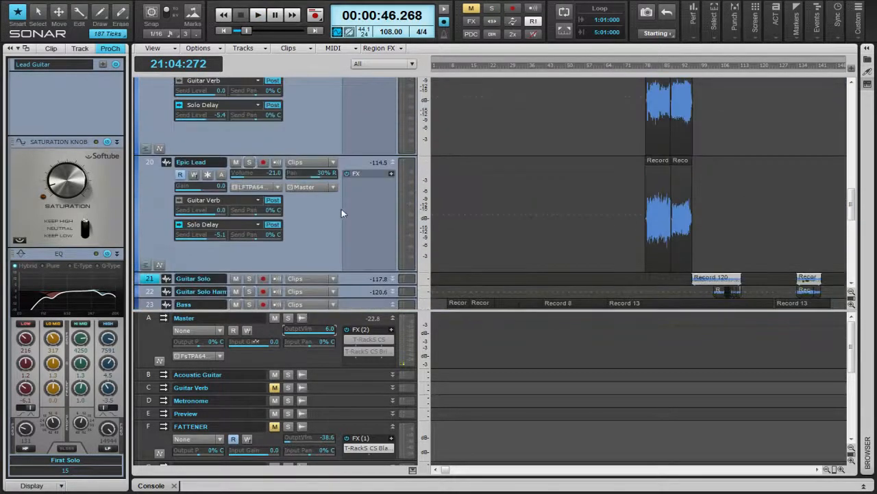
scroll(342, 209, "up", 1)
scroll(344, 198, "up", 1)
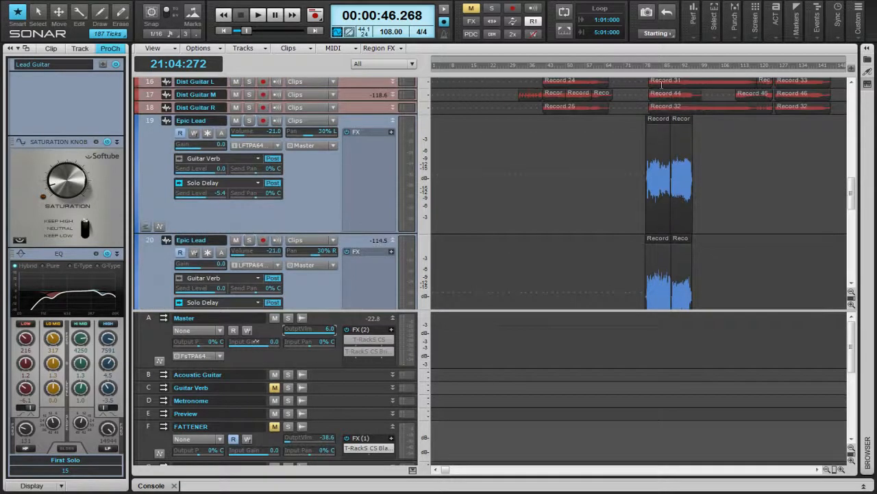
left_click(647, 66)
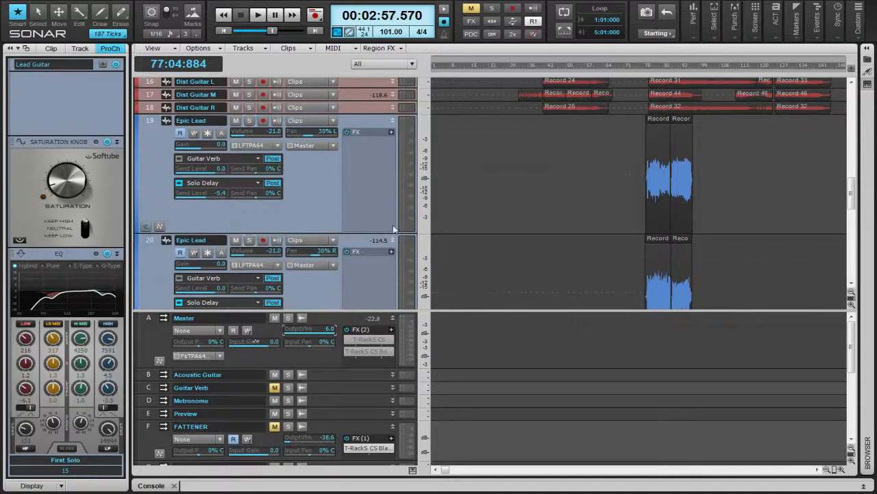
Show Epic Lead track 19's ProChannel and examine the sends, saturation and EQ used on the Epic Lead tracks
left_click(340, 204)
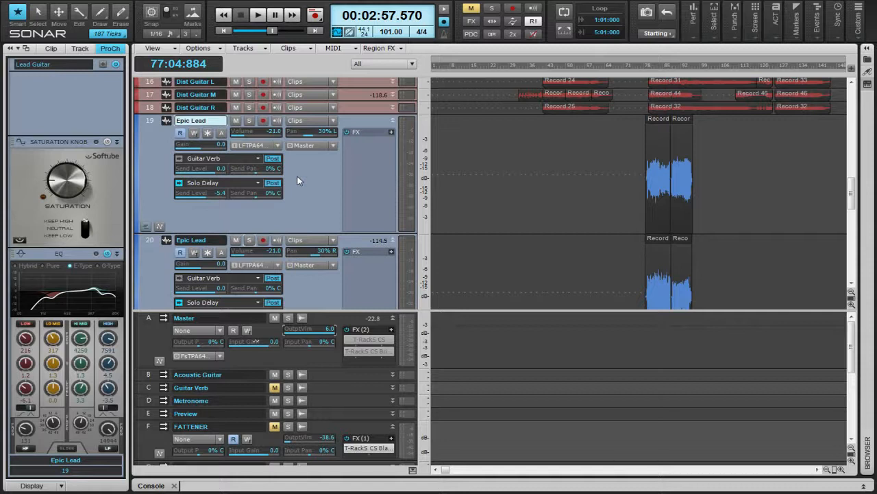
scroll(308, 178, "down", 4)
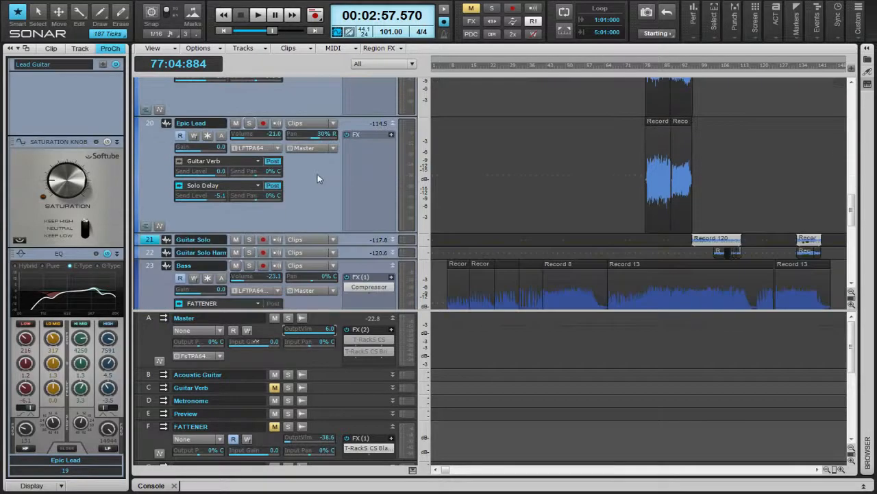
scroll(317, 180, "up", 1)
scroll(320, 182, "down", 3)
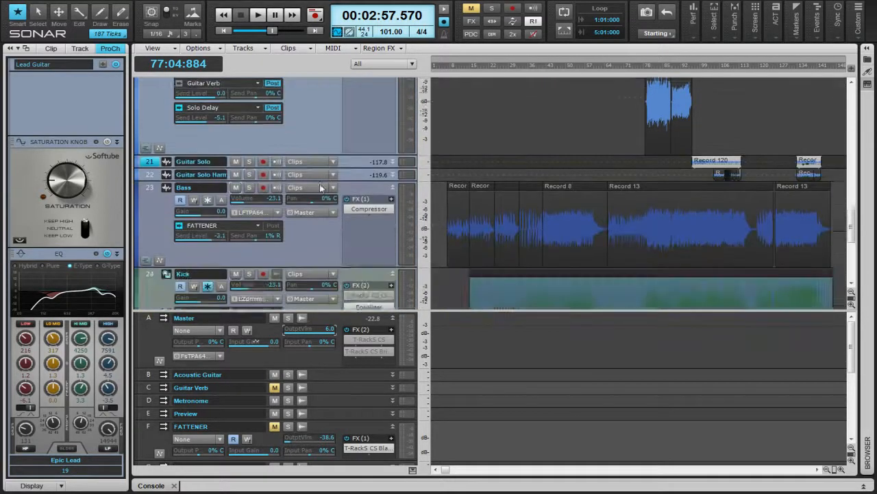
scroll(321, 186, "up", 4)
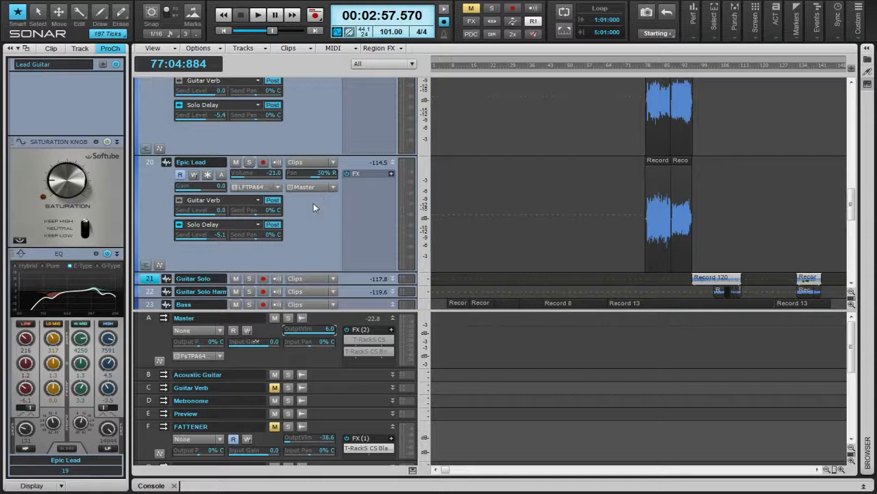
scroll(315, 199, "up", 3)
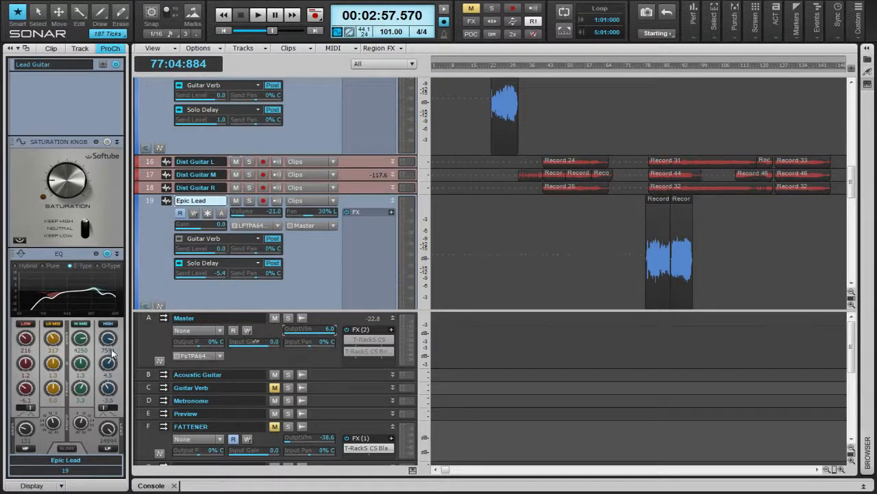
Set the high-band EQ gain of Epic Lead track 19 to -1.8 and show track 20's ProChannel
scroll(328, 275, "down", 3)
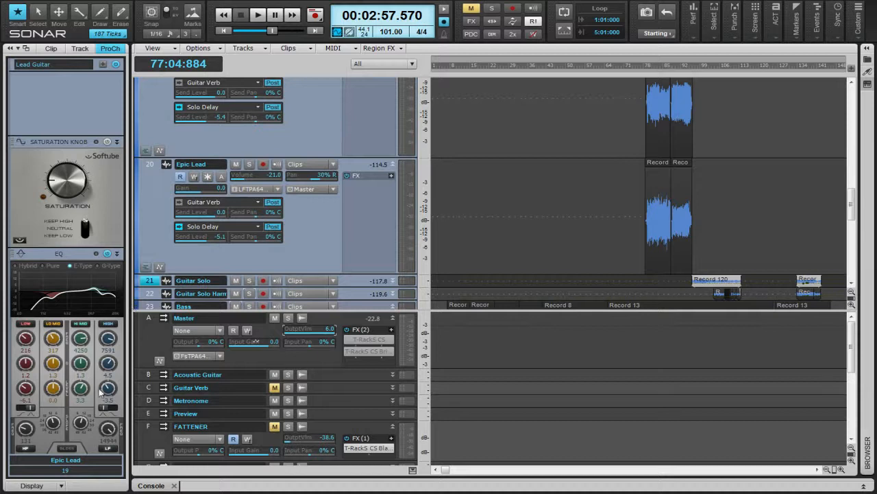
mouse_move(108, 388)
left_mouse_down()
mouse_move(106, 379)
mouse_move(107, 399)
left_mouse_up()
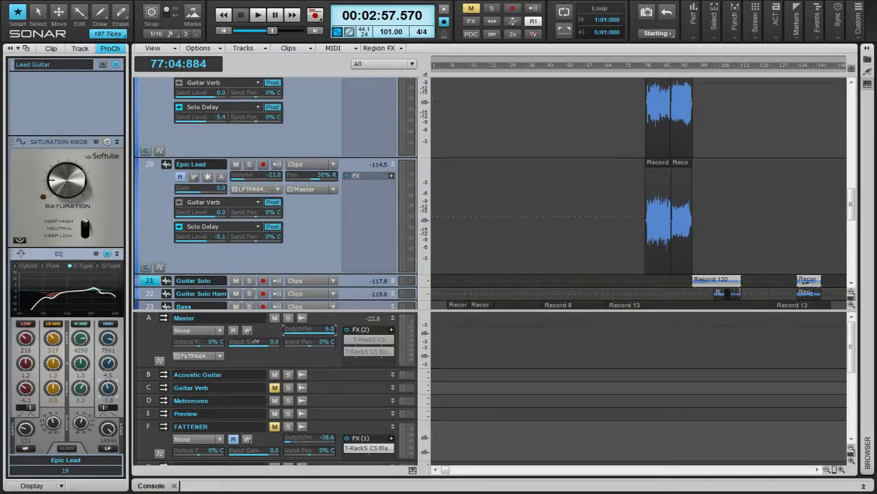
scroll(305, 233, "down", 6)
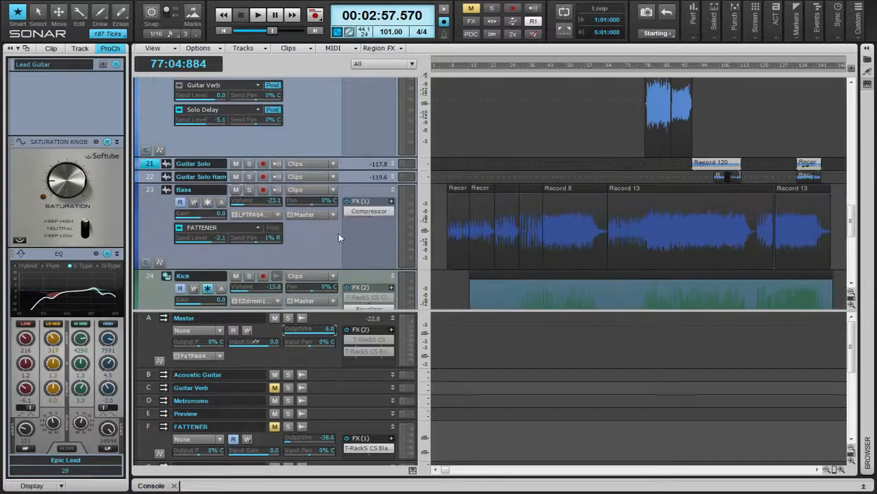
Solo the PAD MIDI and Pieano MIDI tracks near the end of the track list
scroll(338, 235, "down", 4)
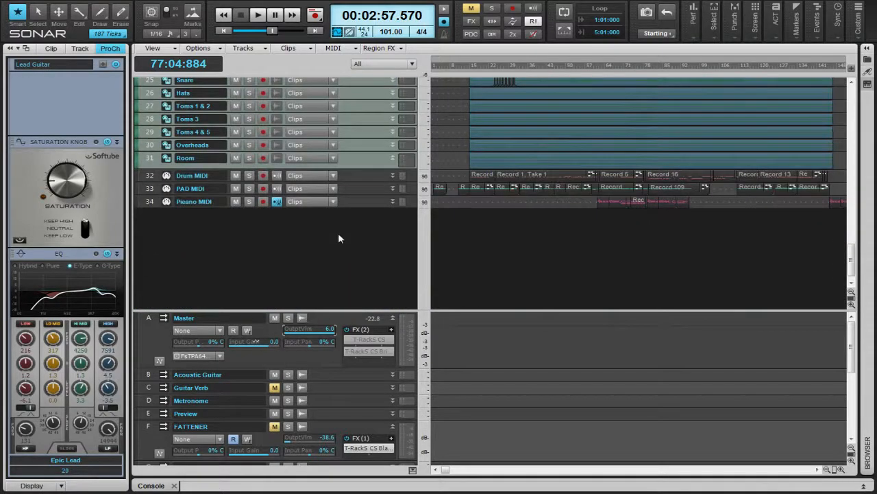
scroll(338, 238, "up", 5)
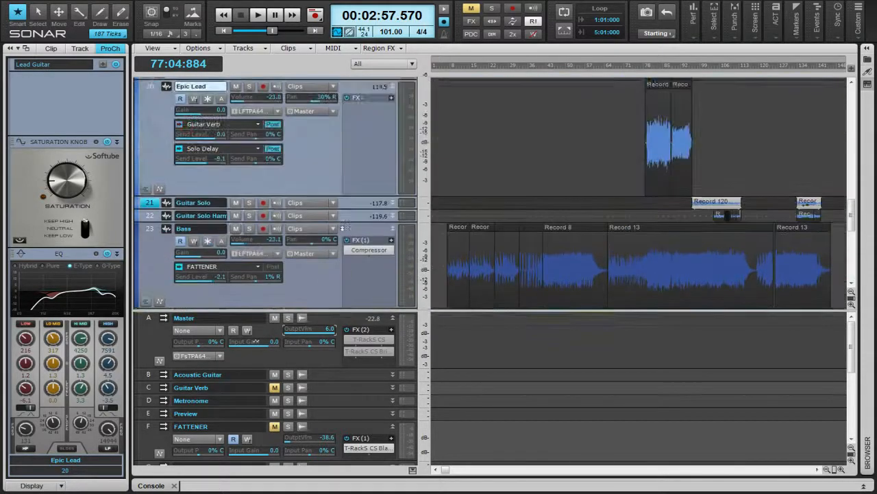
scroll(340, 237, "down", 5)
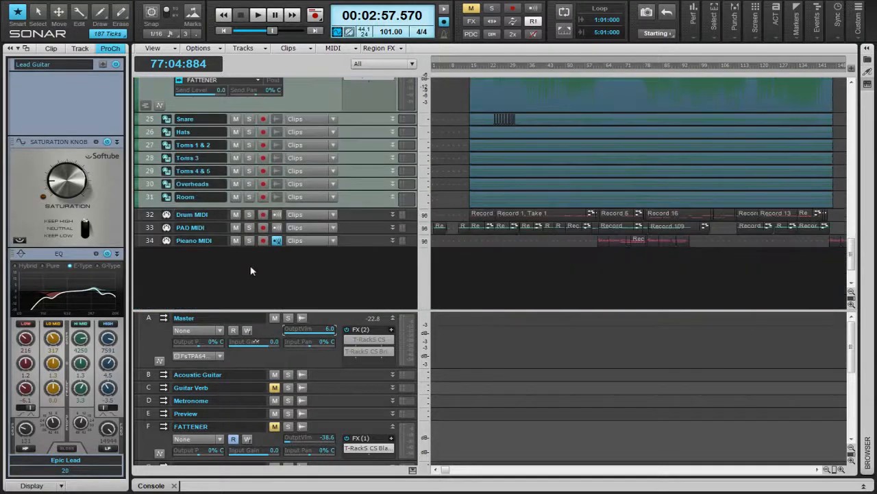
left_click_drag(249, 239, 249, 227)
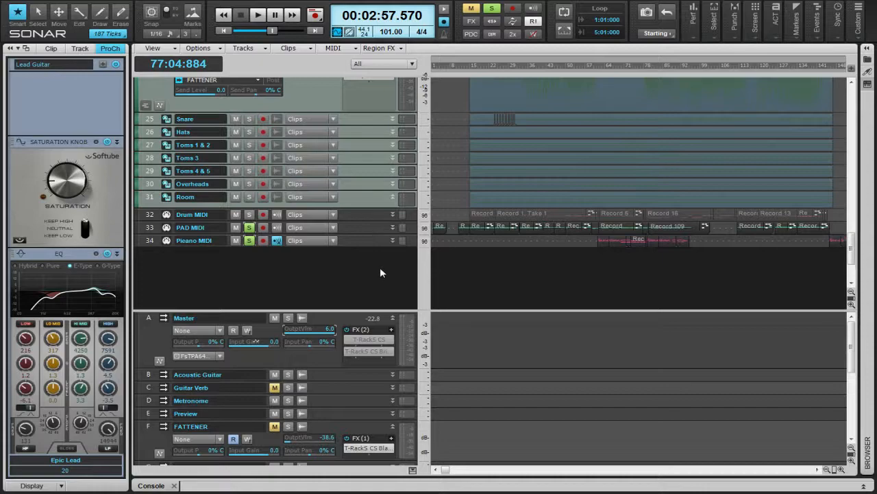
Play the soloed Keys tracks from around measure 16 and open the T-RackS equalizer on Keys track 13
scroll(380, 267, "up", 5)
scroll(363, 246, "up", 6)
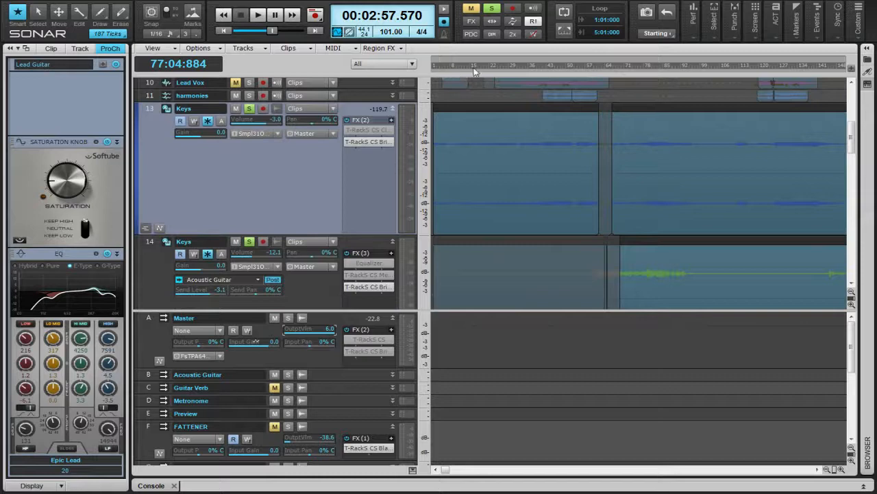
left_click(477, 71)
key("space")
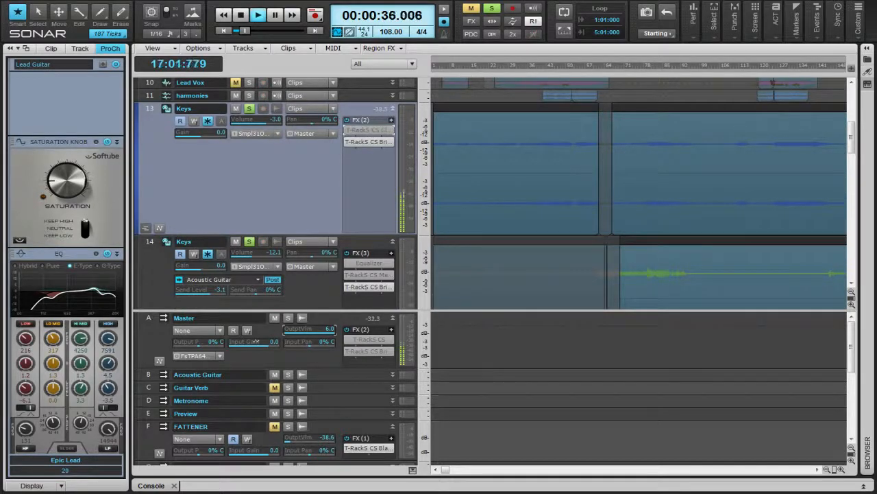
double_click(368, 129)
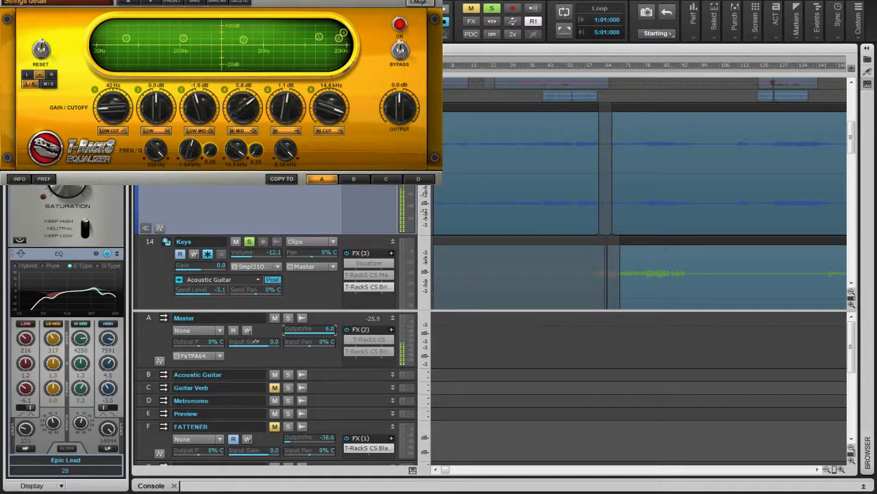
Inspect Keys track 14's T-RackS metering, Sonitus equalizer and British Channel effects one after another during playback
key("Down")
key("Down")
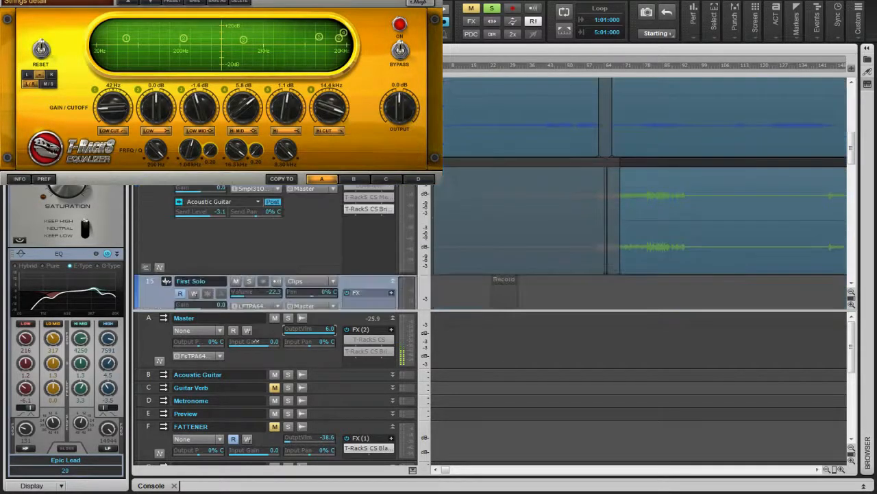
key("r")
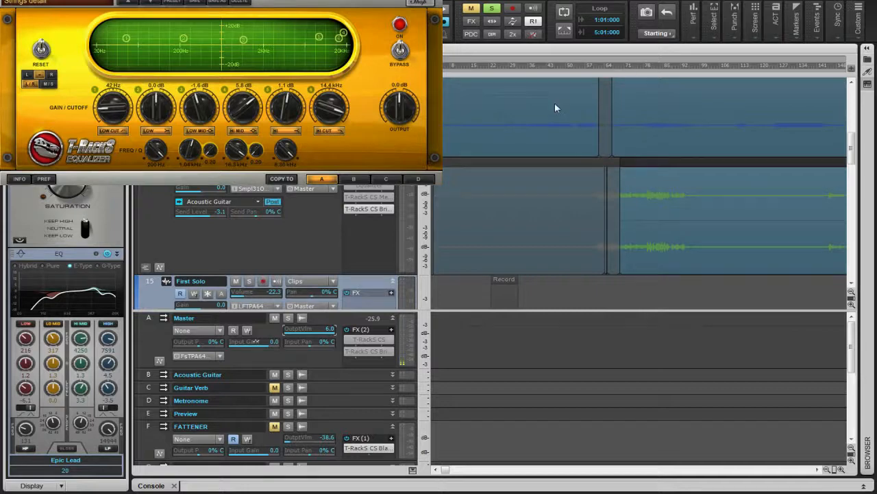
double_click(368, 197)
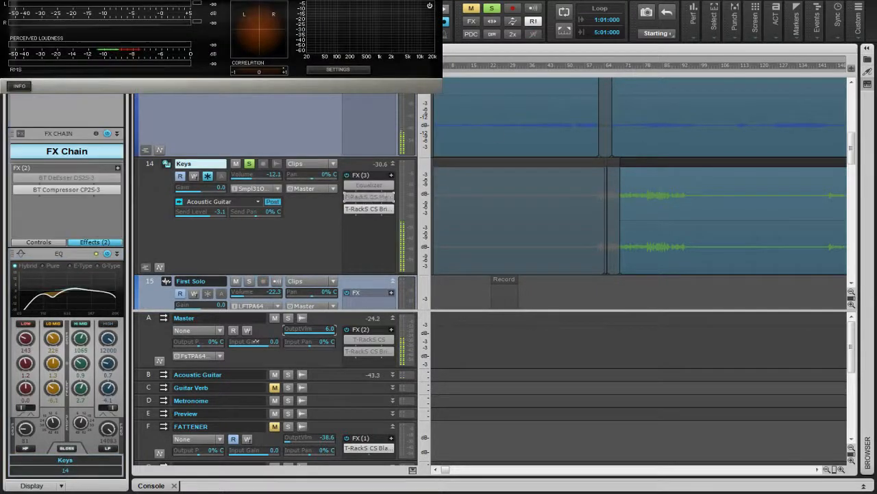
double_click(369, 185)
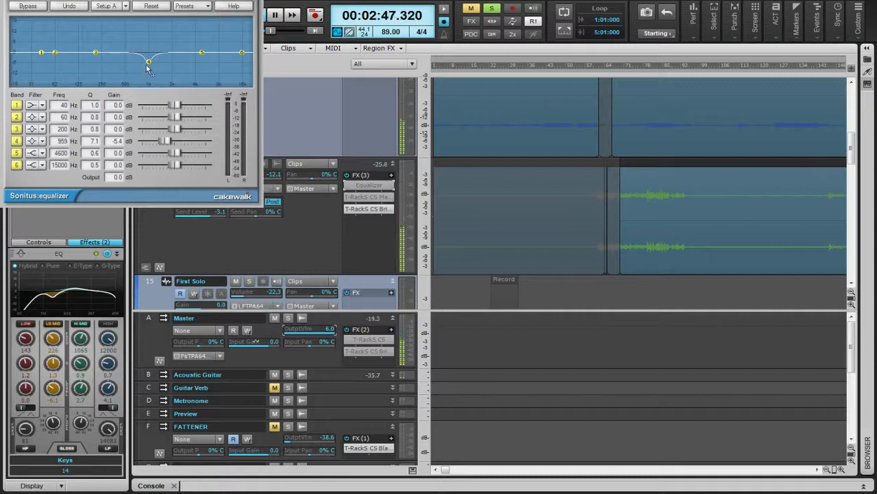
double_click(369, 209)
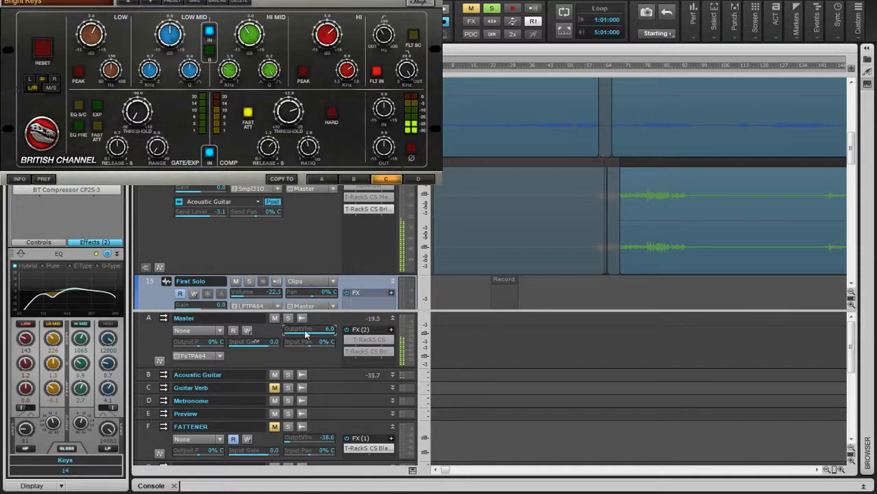
Clear the solo on the Keys tracks and play the mix with the other instruments
scroll(546, 234, "down", 5)
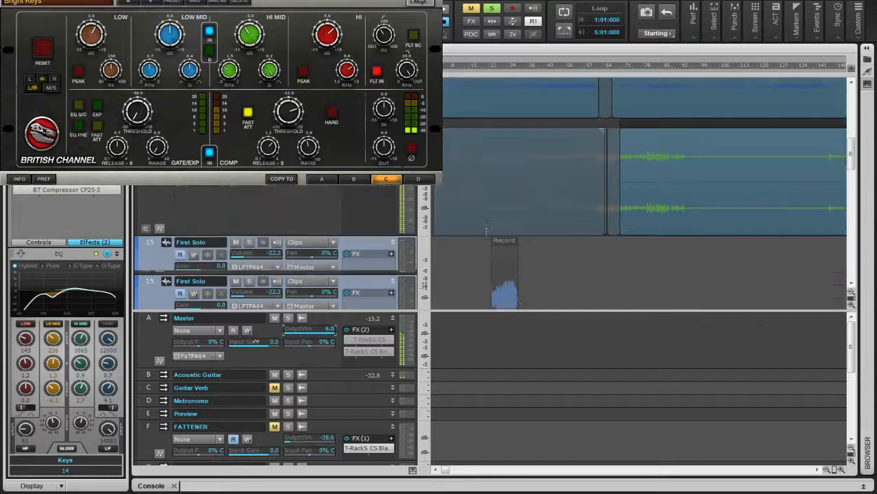
scroll(546, 234, "up", 4)
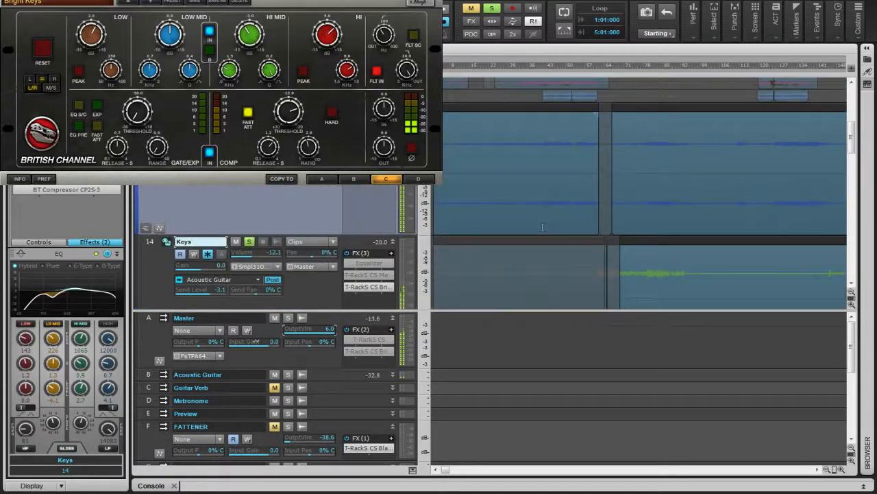
scroll(543, 227, "down", 2)
scroll(542, 227, "up", 2)
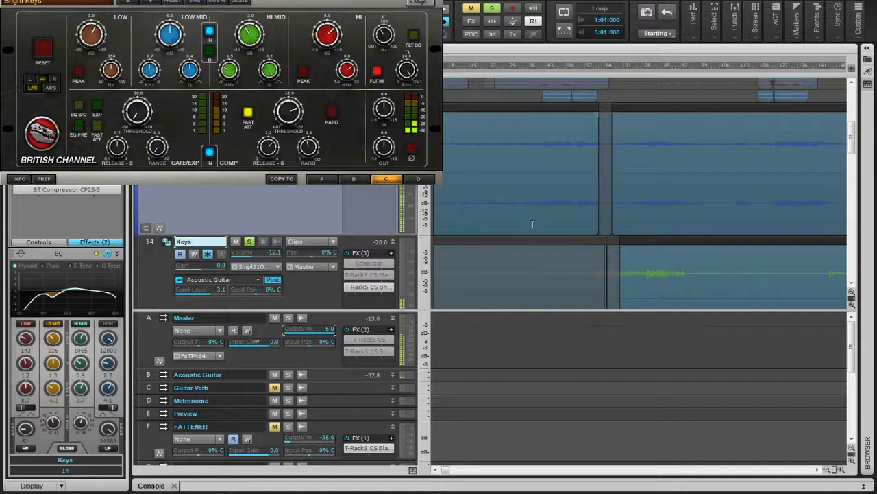
left_click(249, 242)
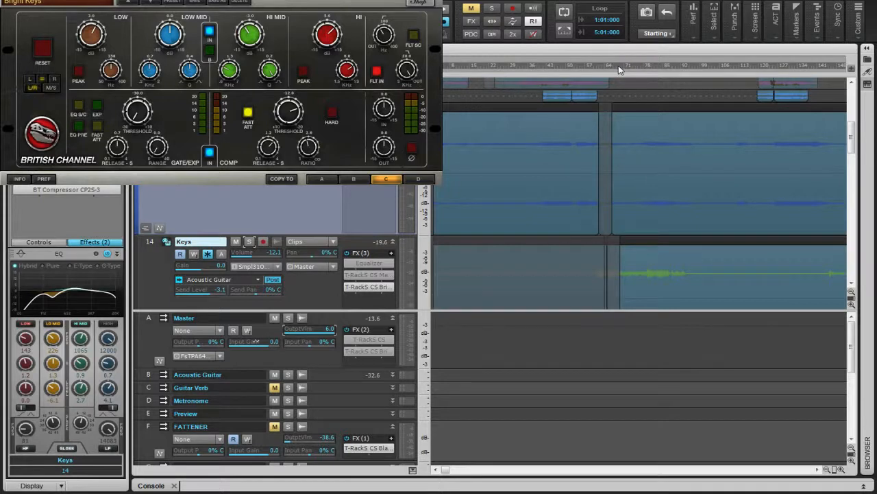
key("space")
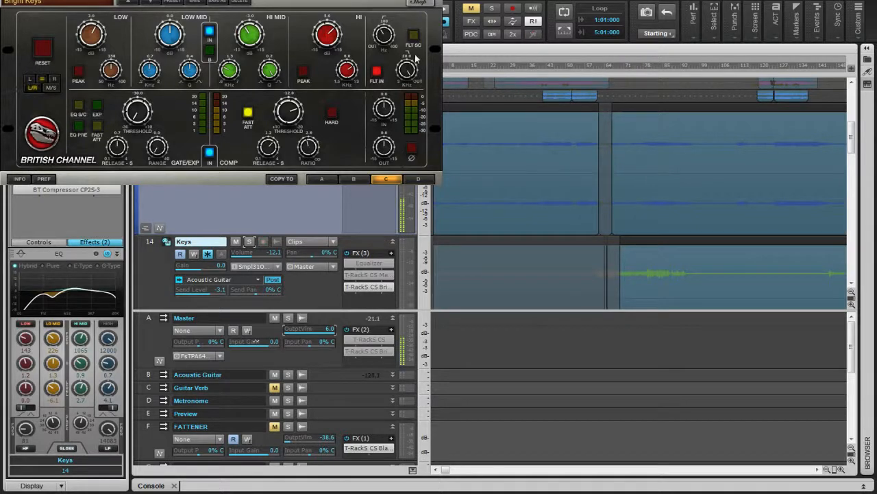
Show the Master bus's ProChannel and look over the keys and guitar tracks while the mix plays
left_click(326, 353)
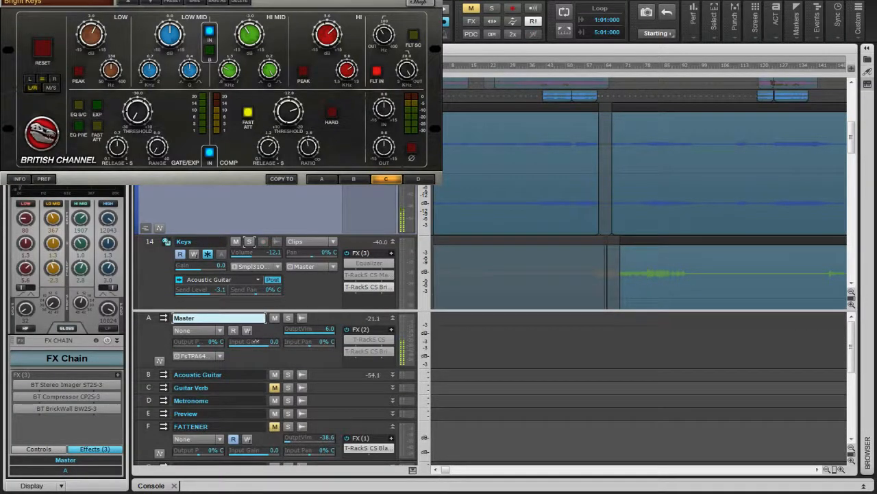
scroll(774, 83, "down", 2)
scroll(662, 188, "down", 3)
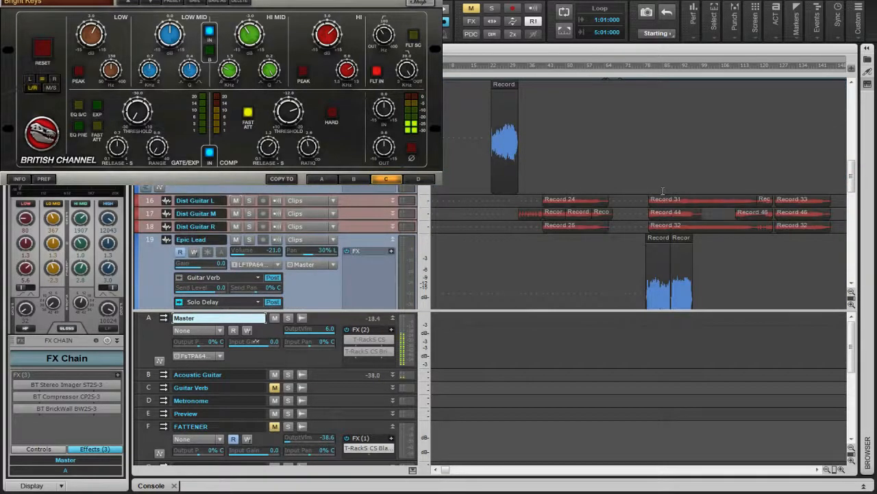
scroll(663, 191, "up", 2)
scroll(598, 218, "up", 2)
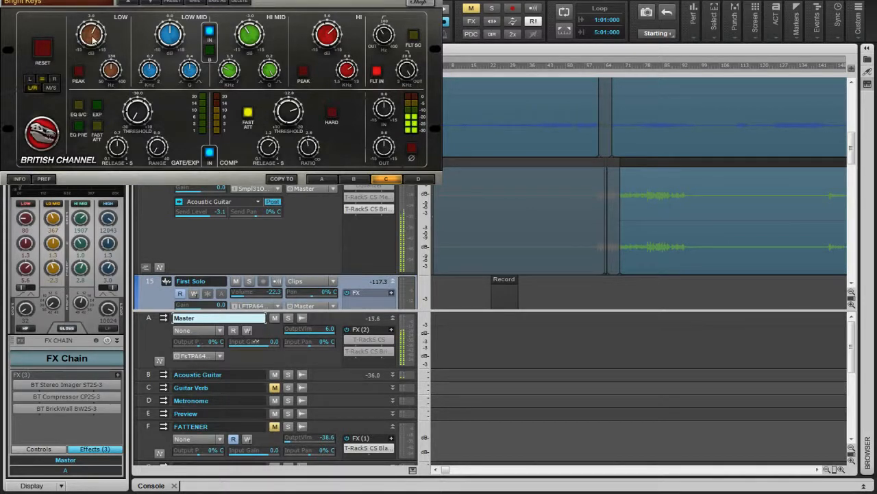
Compare the ProChannel settings of Keys tracks 14 and 13 while the mix plays
left_click(298, 227)
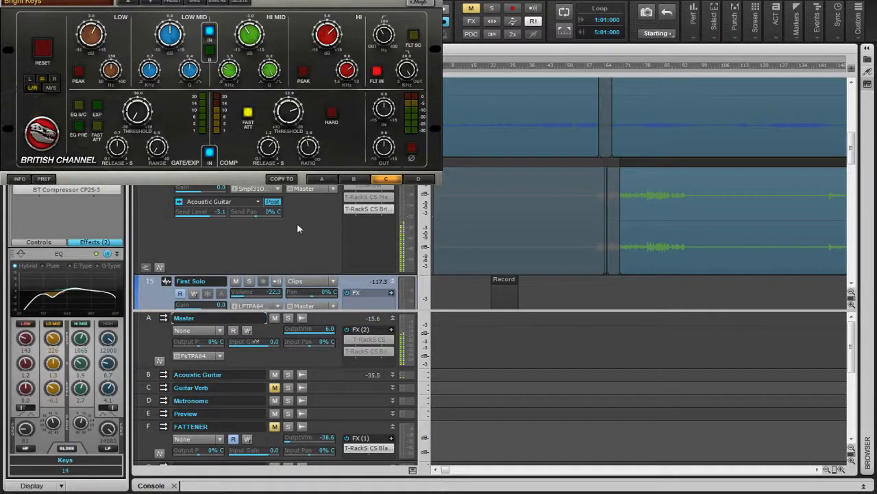
scroll(297, 227, "up", 1)
scroll(297, 225, "up", 1)
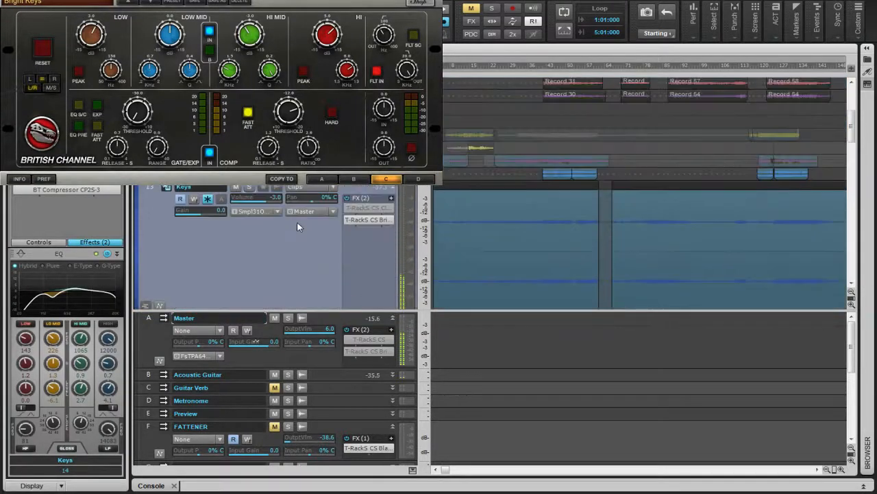
scroll(297, 222, "down", 1)
left_click(298, 191)
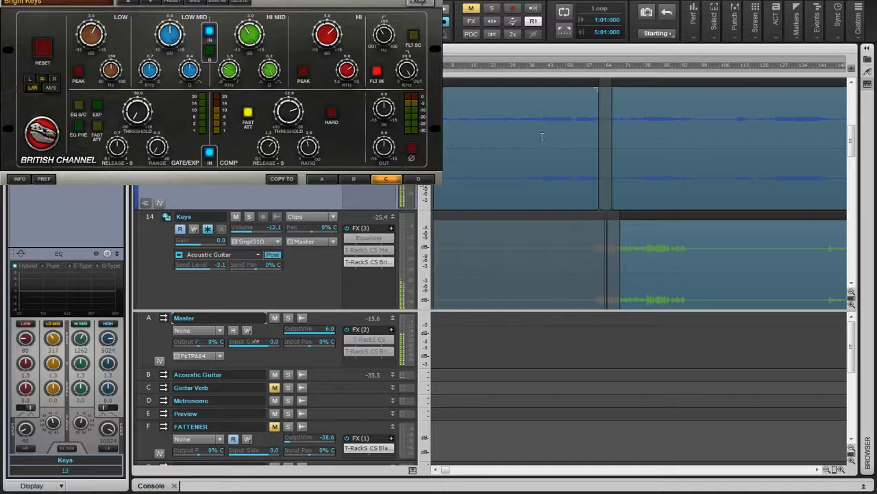
key("Down")
key("Down")
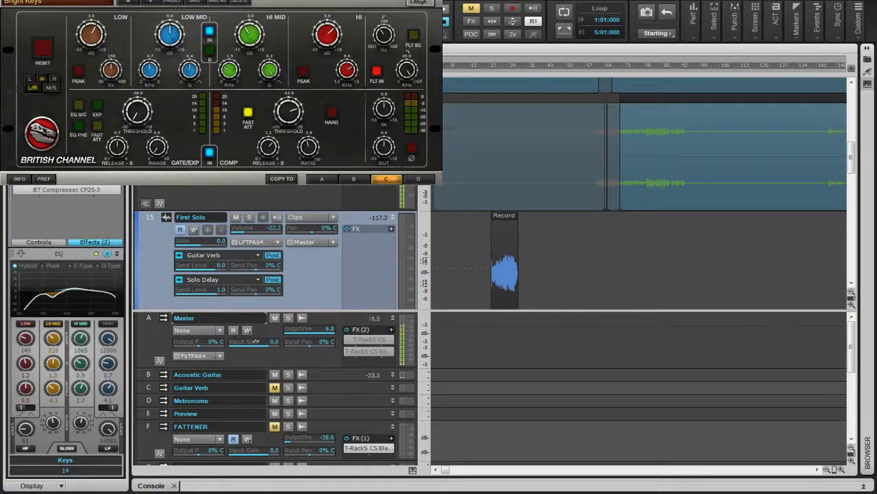
scroll(283, 192, "up", 1)
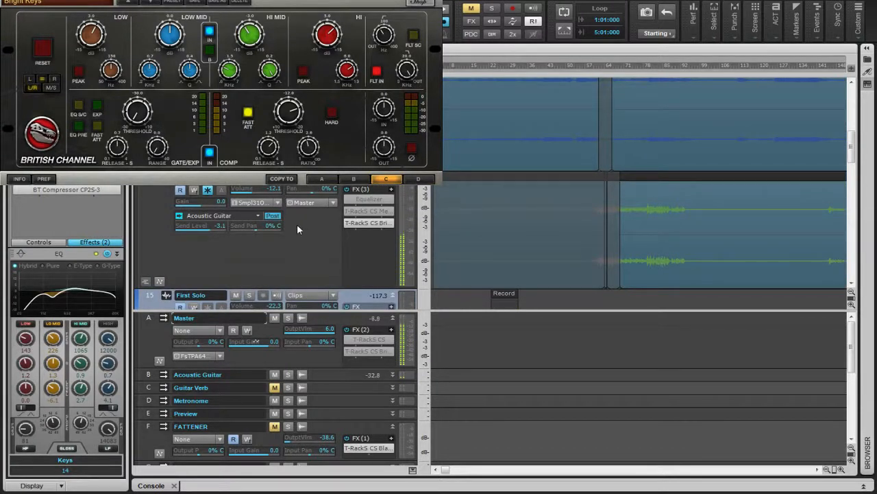
Stop playback and zoom the timeline out to show the area beyond the end of the clips
key("space")
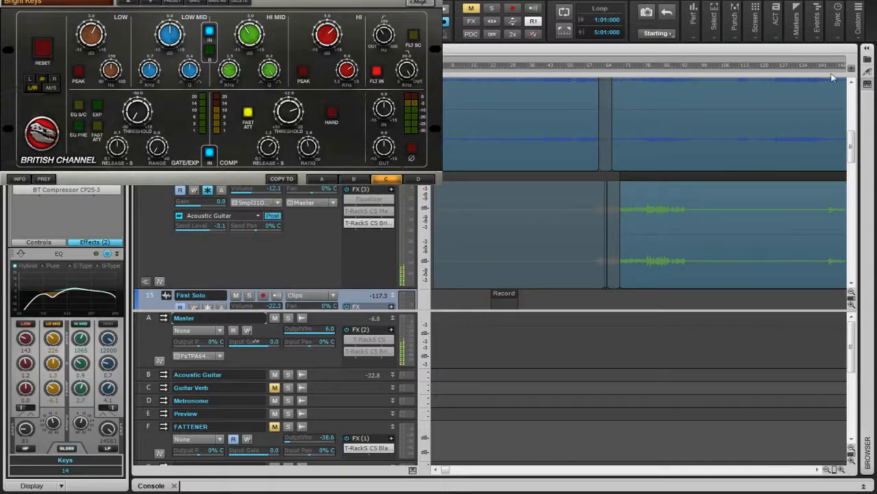
left_click(827, 470)
left_click(827, 470)
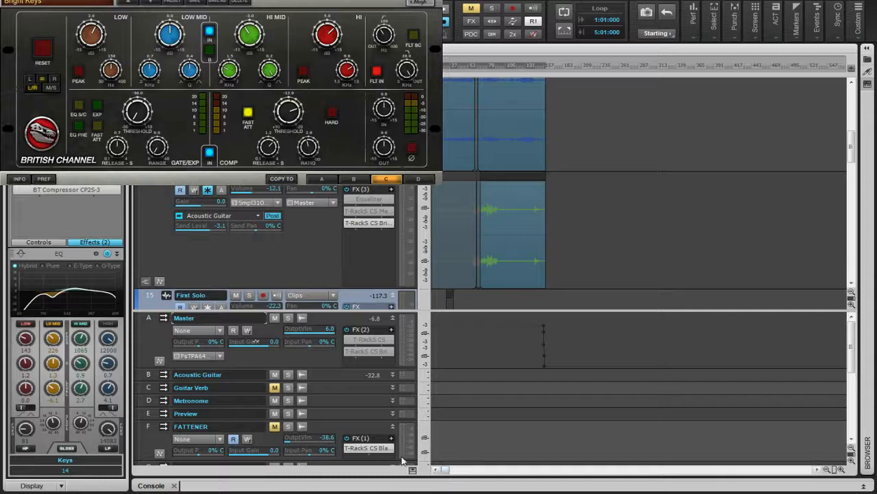
Look through the track list from the Keys tracks down to the MIDI tracks and back
scroll(367, 282, "up", 2)
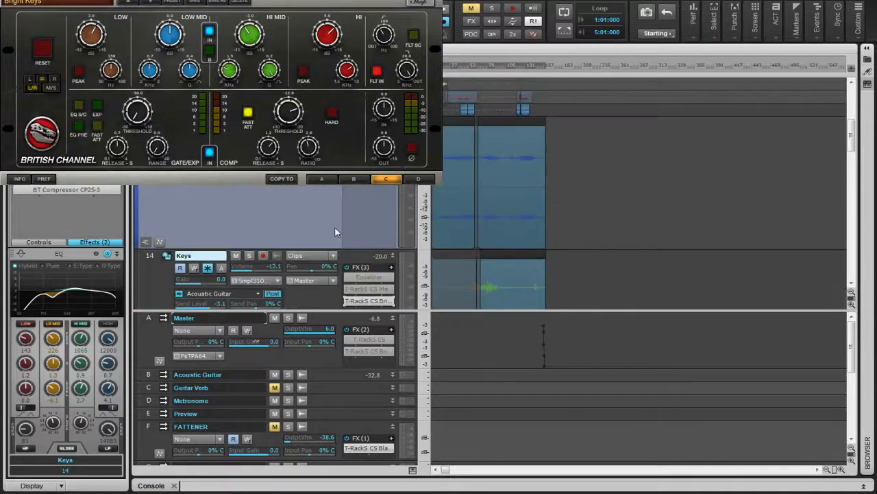
scroll(335, 232, "down", 2)
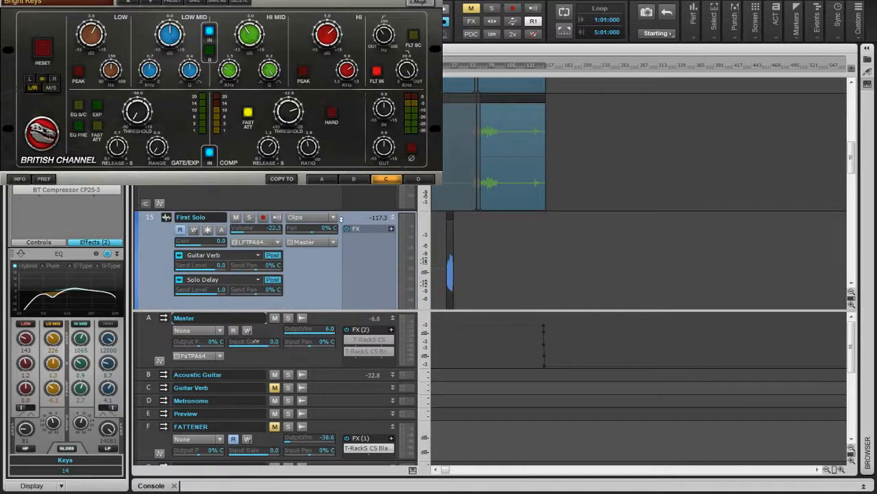
scroll(335, 217, "down", 10)
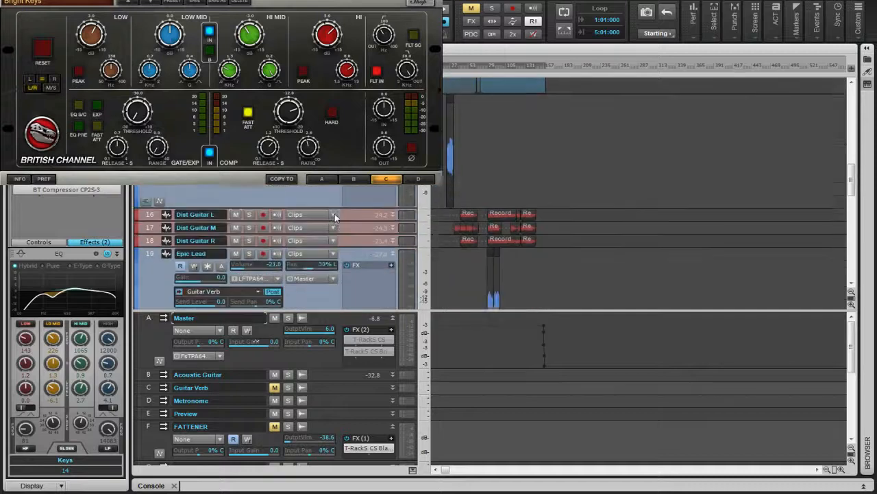
scroll(334, 220, "down", 3)
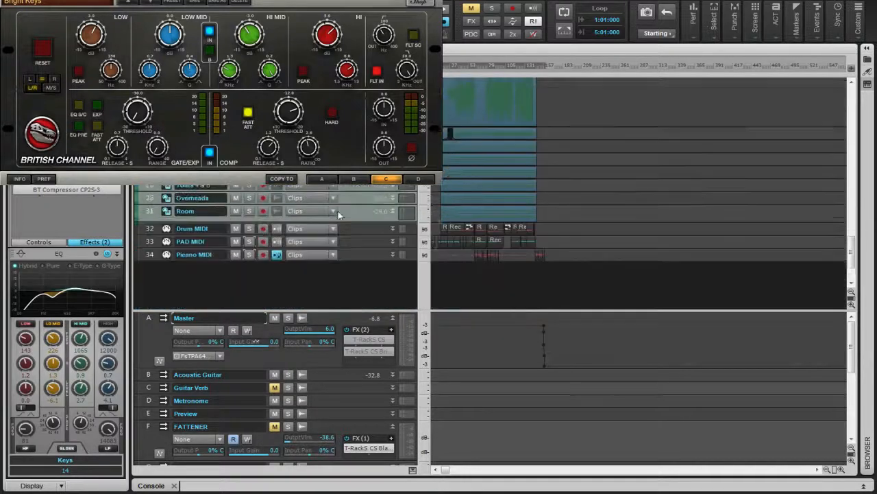
scroll(335, 227, "up", 3)
scroll(334, 225, "down", 3)
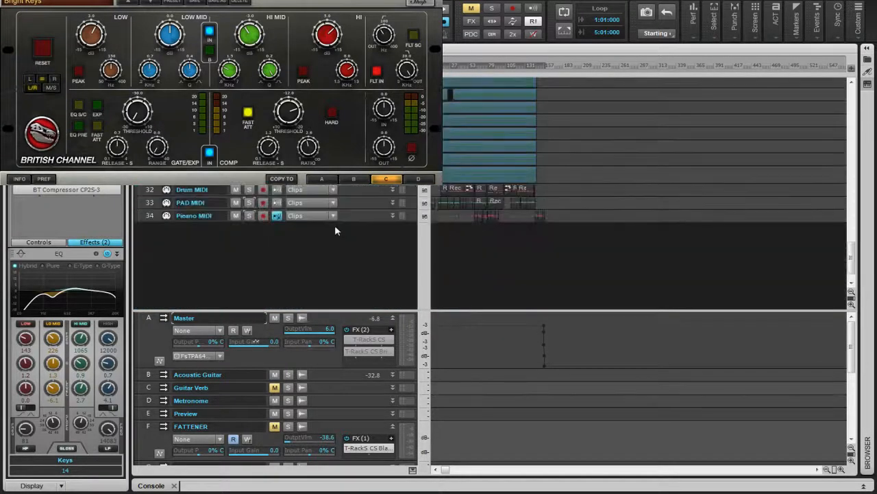
scroll(334, 233, "up", 6)
scroll(334, 240, "up", 8)
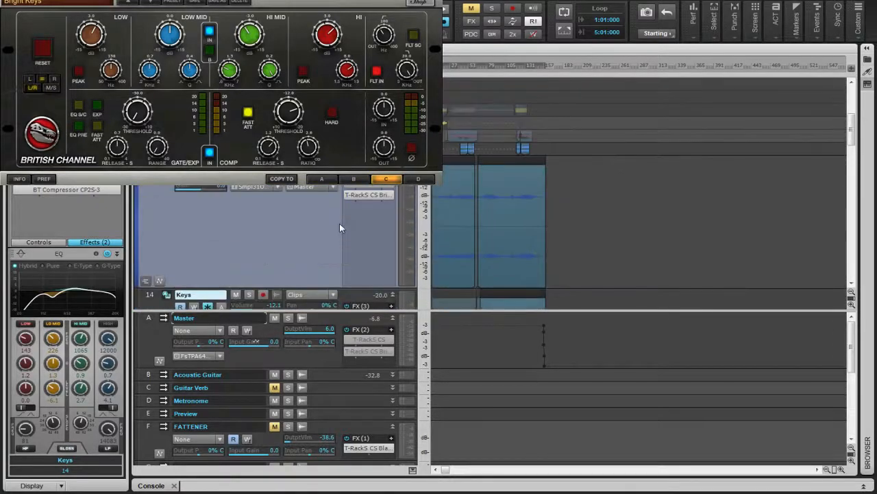
scroll(335, 233, "down", 3)
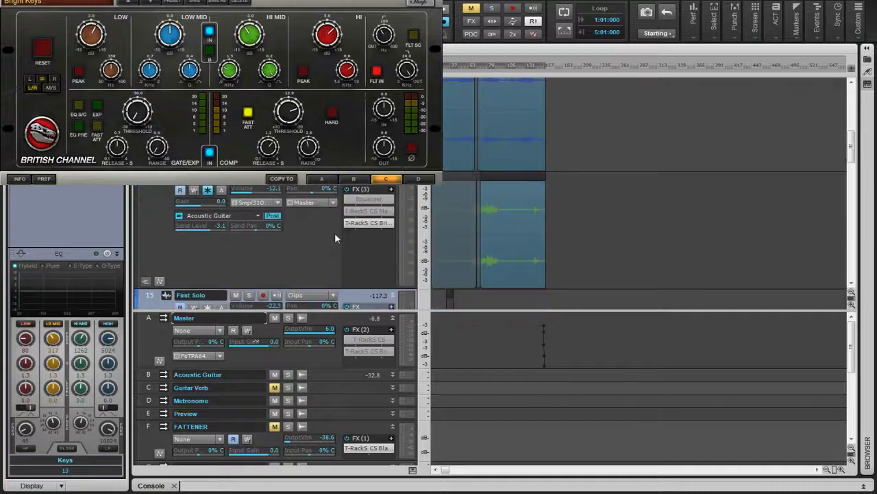
scroll(335, 233, "up", 1)
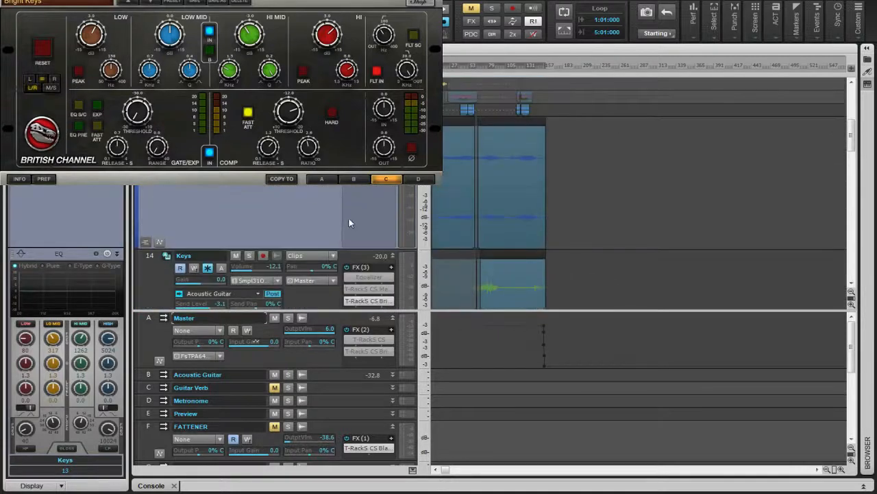
scroll(348, 217, "up", 1)
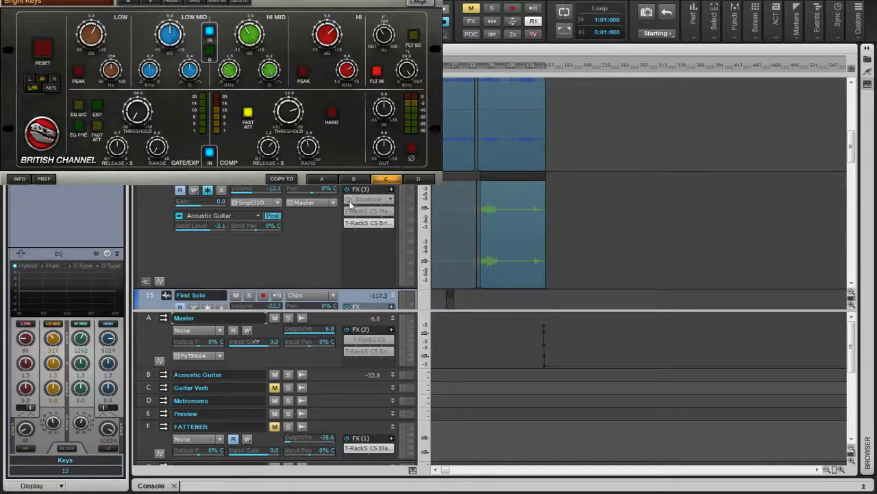
scroll(349, 204, "up", 1)
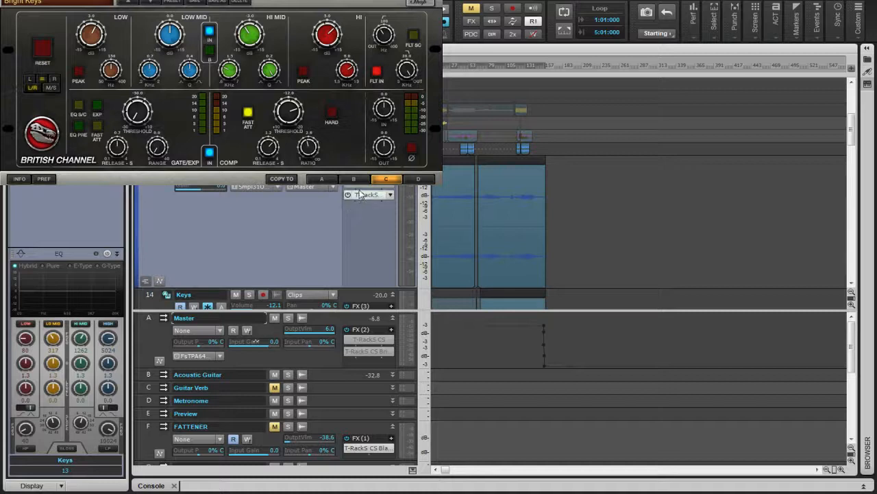
scroll(352, 195, "down", 1)
scroll(354, 193, "down", 1)
scroll(355, 196, "up", 2)
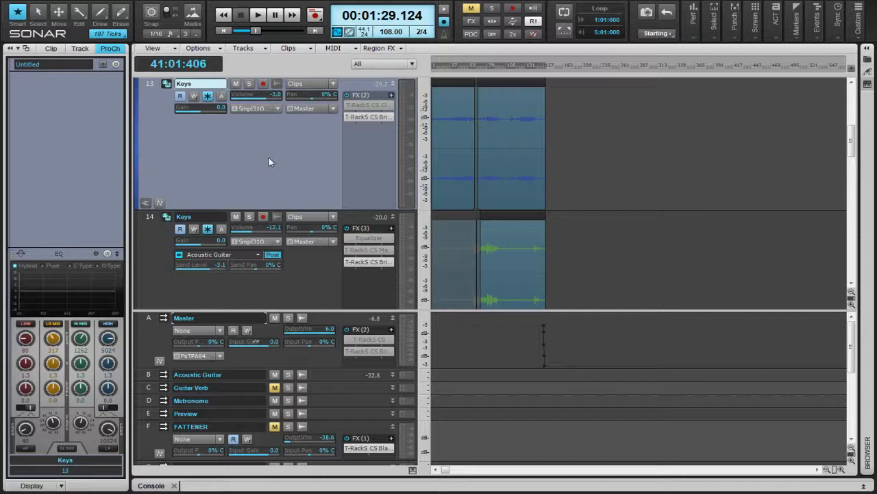
Return to the start of the project and look over the solo, lead, drum and MIDI tracks
key("w")
scroll(269, 161, "down", 2)
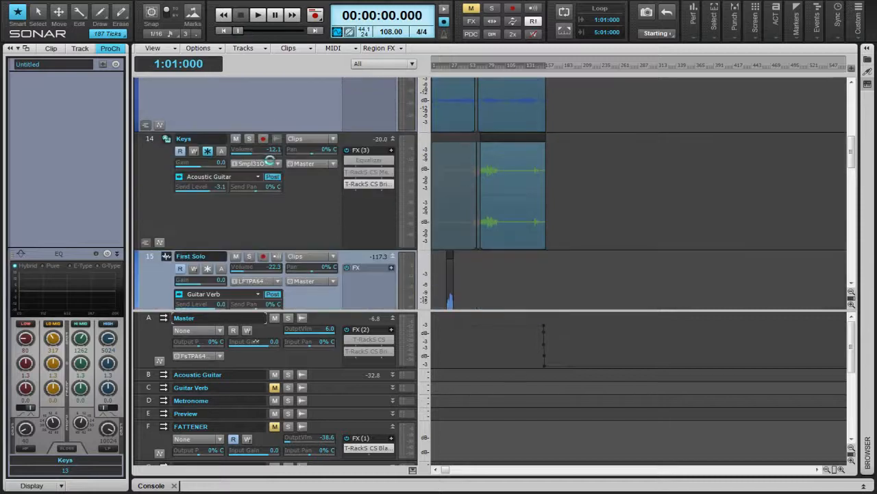
scroll(295, 205, "down", 1)
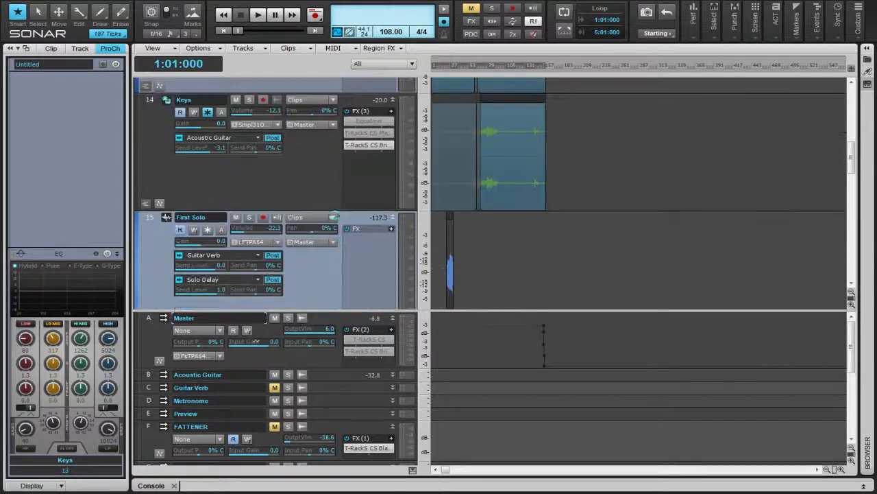
scroll(301, 206, "down", 10)
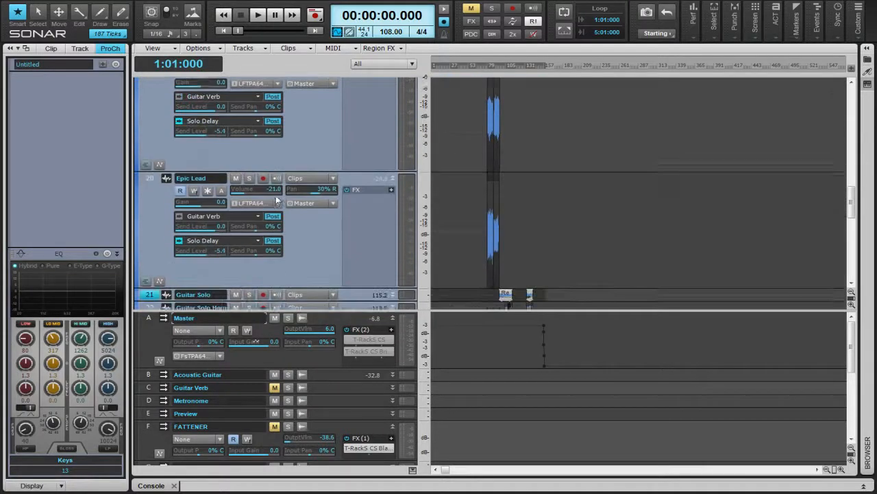
scroll(290, 235, "down", 5)
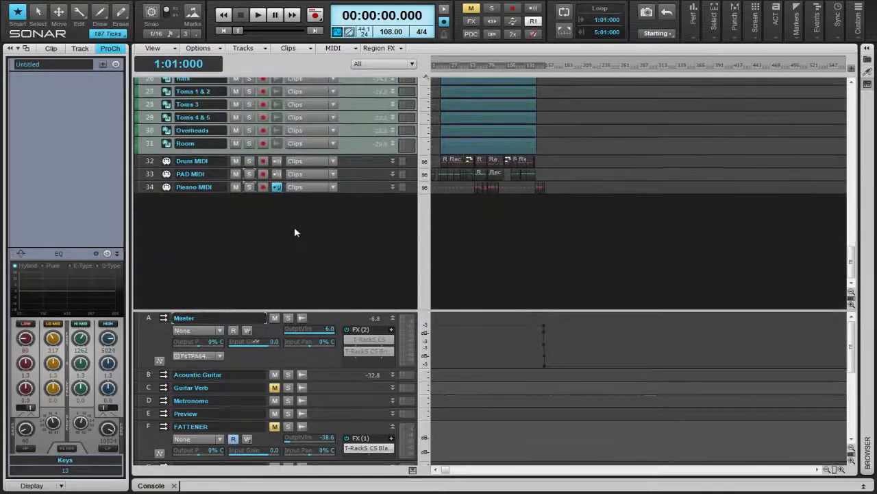
scroll(290, 235, "up", 6)
scroll(290, 236, "up", 9)
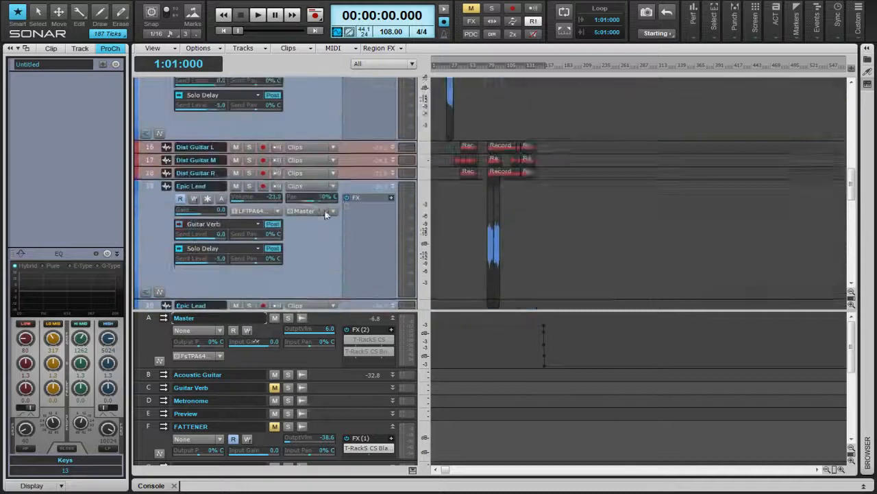
Stop the playback from the project start and play the mix from measure 34 instead
key("space")
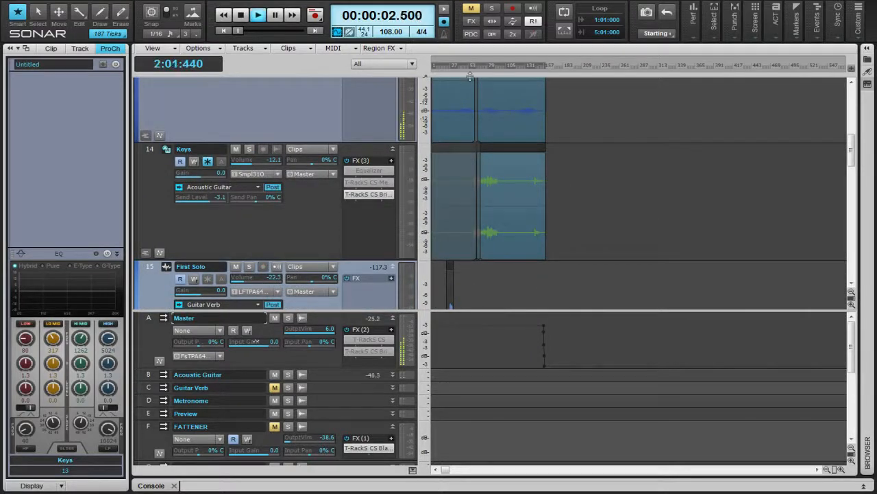
key("space")
left_click(456, 68)
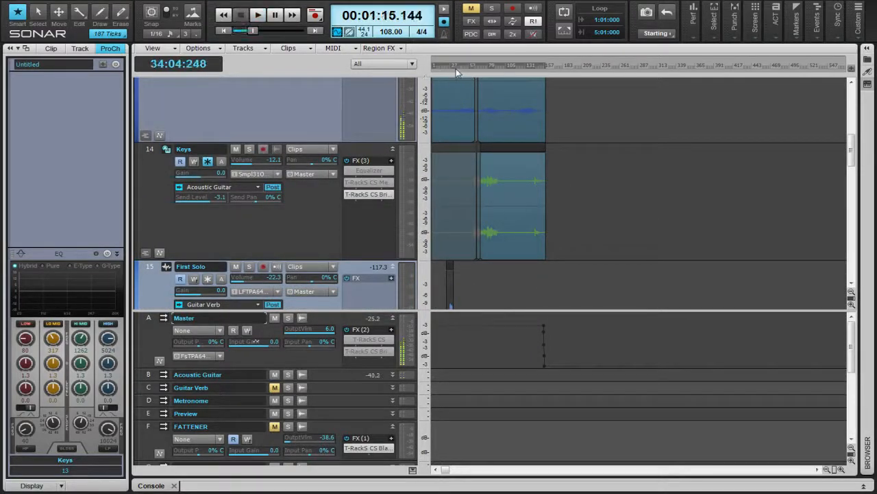
key("space")
Unmute the Lead Vox track and the first Picked Acoustic track while the mix plays
scroll(344, 229, "up", 1)
scroll(345, 233, "up", 6)
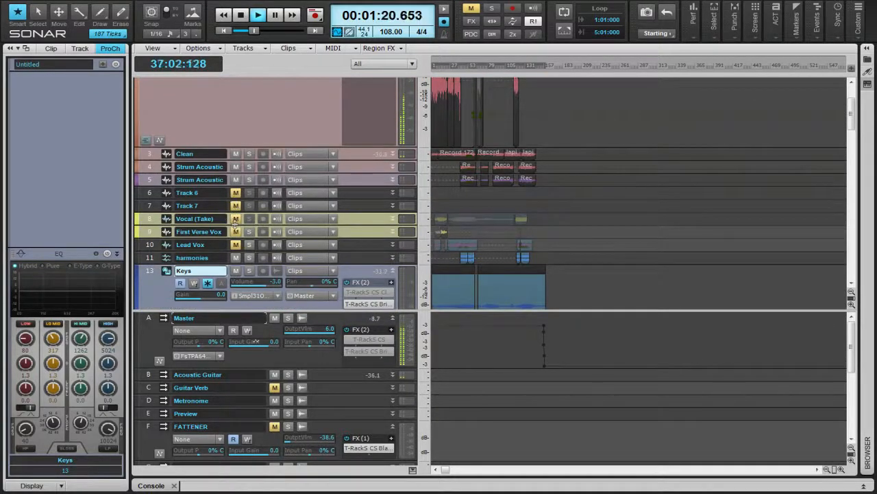
left_click(235, 231)
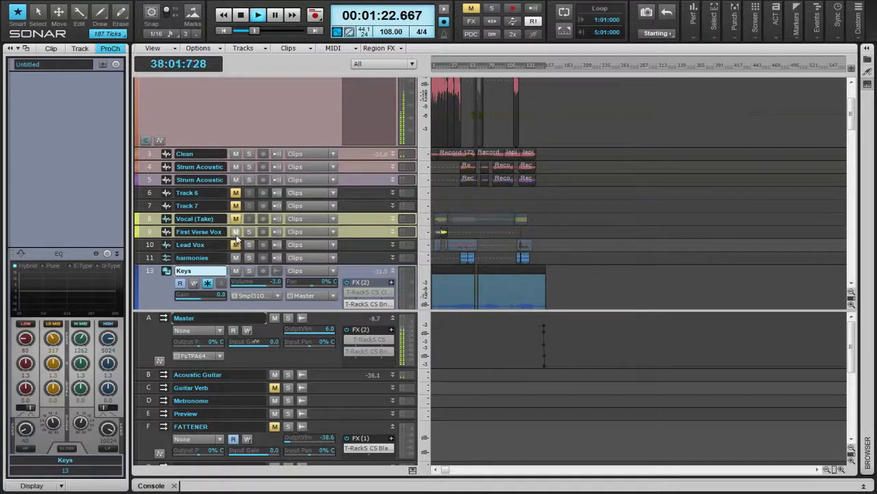
left_click(236, 244)
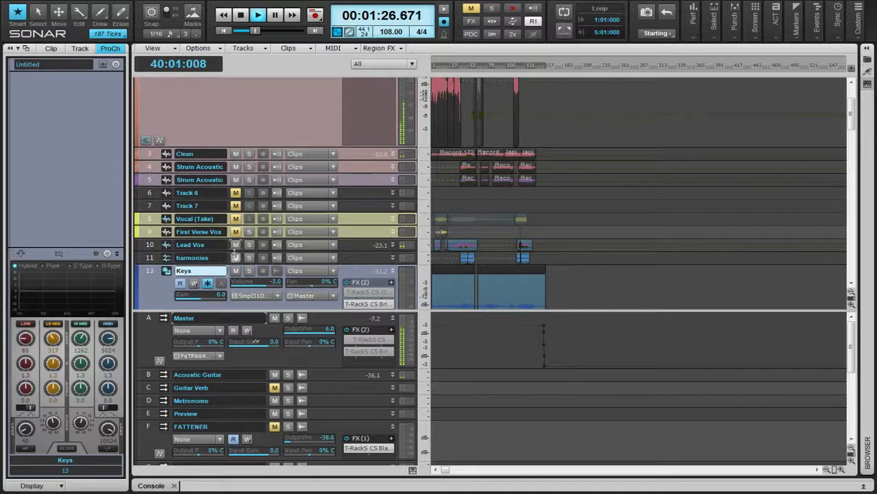
scroll(234, 251, "up", 3)
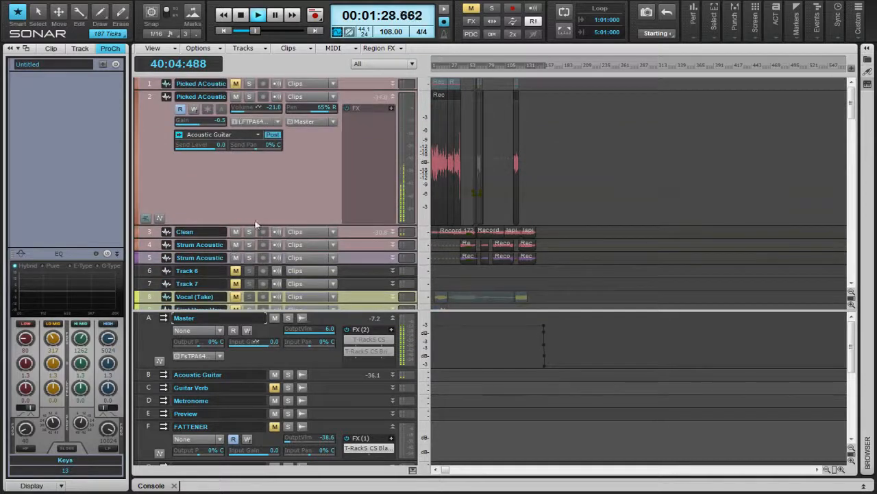
left_click(236, 84)
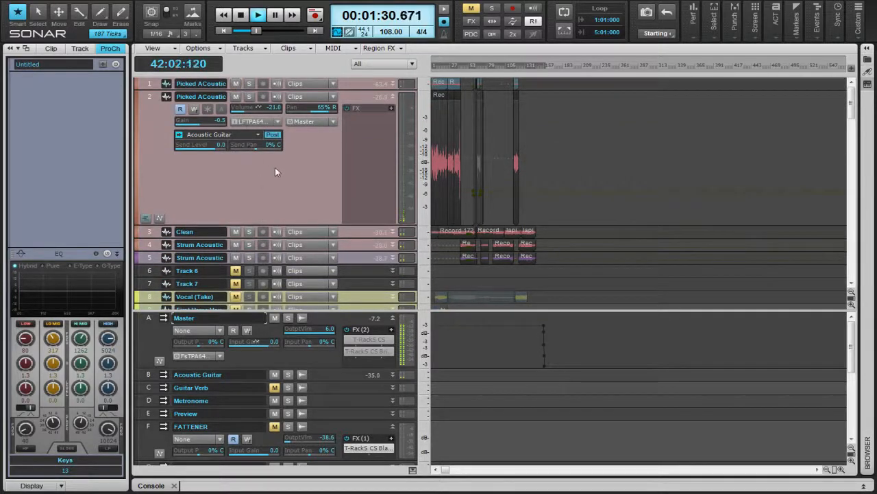
Show the ProChannel settings of Picked Acoustic track 2 and the Bass track during playback, and stop the mix
left_click(293, 185)
scroll(293, 192, "down", 7)
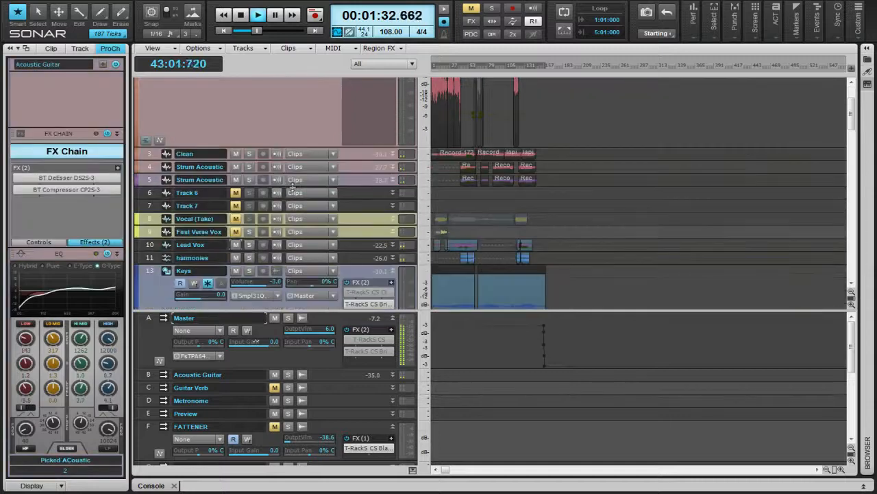
scroll(291, 207, "down", 2)
scroll(288, 206, "up", 6)
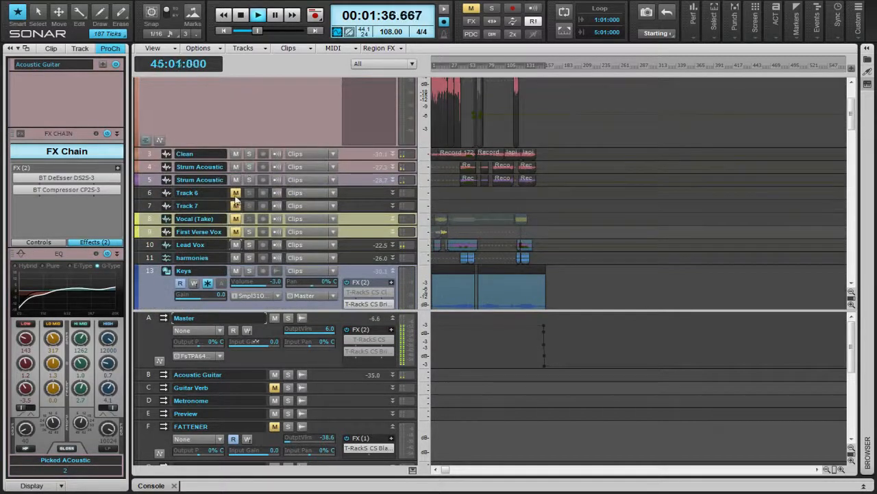
scroll(235, 197, "down", 10)
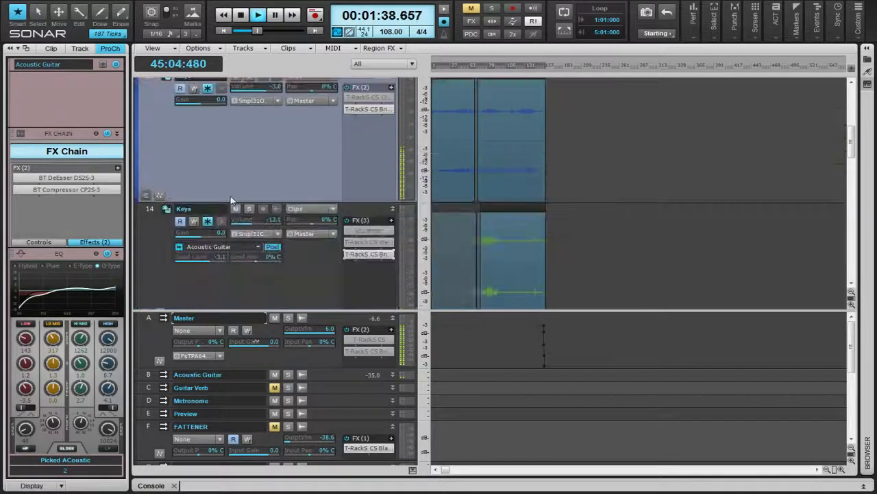
scroll(329, 230, "down", 12)
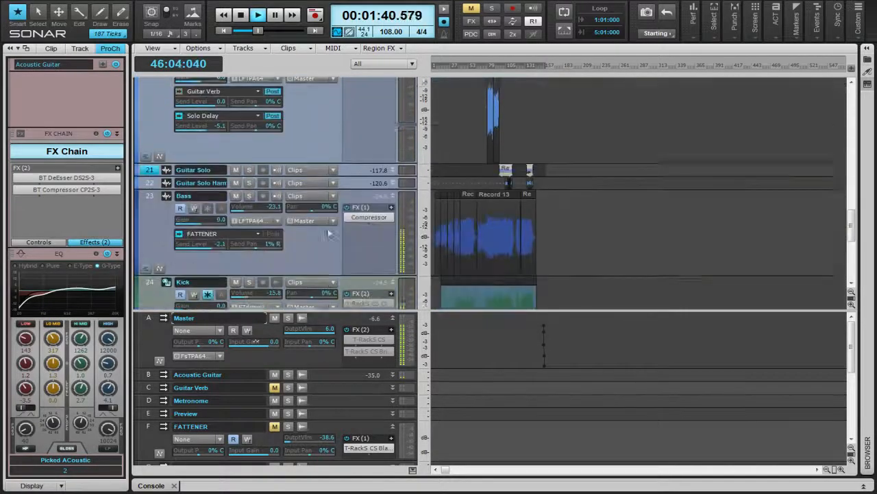
scroll(325, 231, "up", 5)
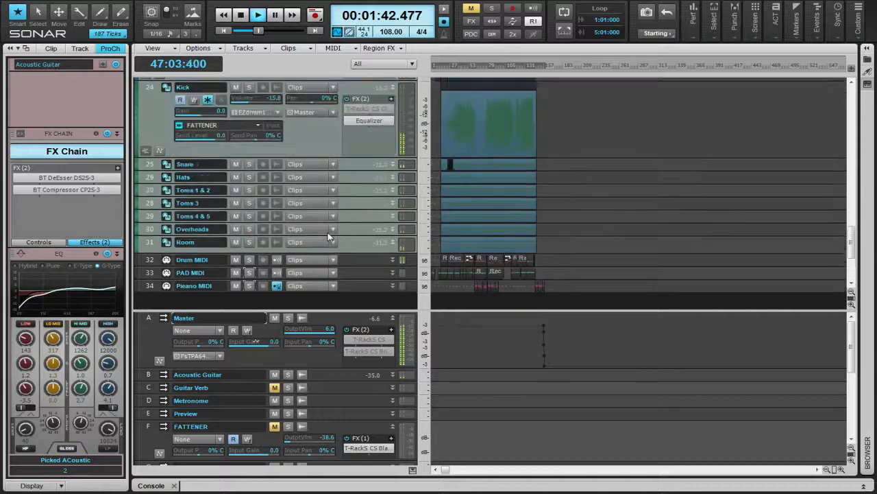
left_click(327, 225)
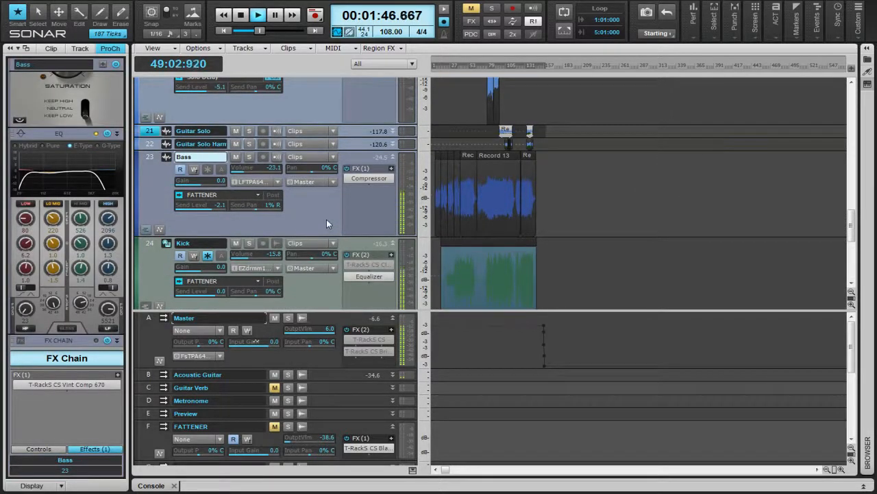
key("space")
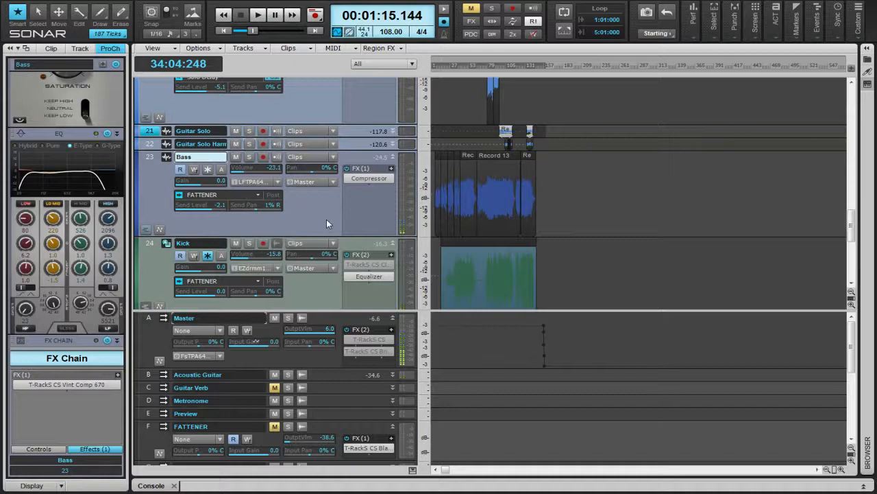
Collapse the second Picked Acoustic track to a single row
scroll(327, 220, "up", 10)
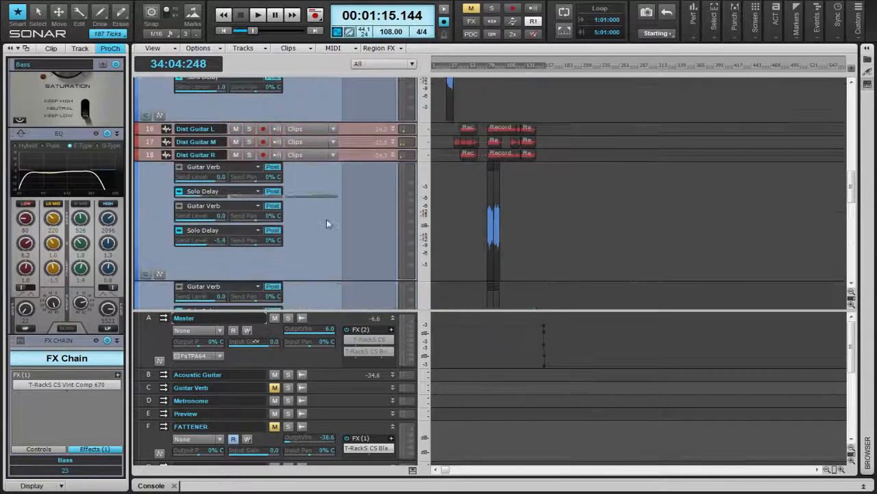
scroll(326, 224, "up", 12)
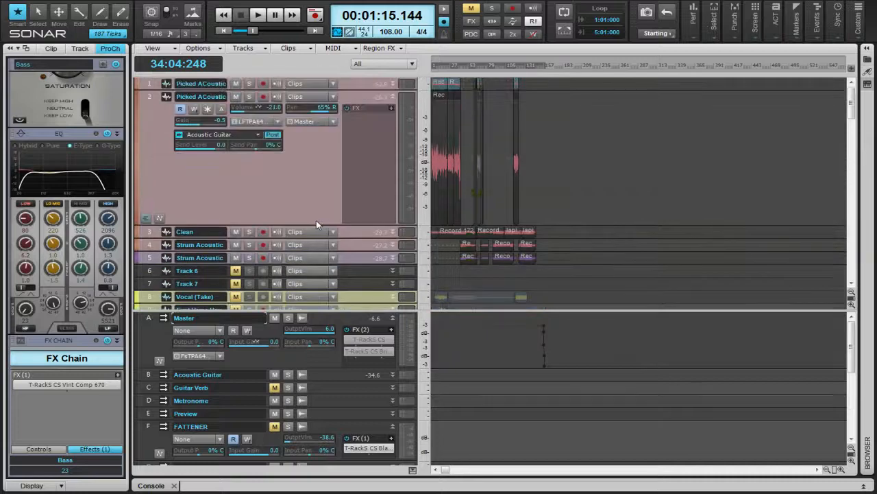
left_click(393, 96)
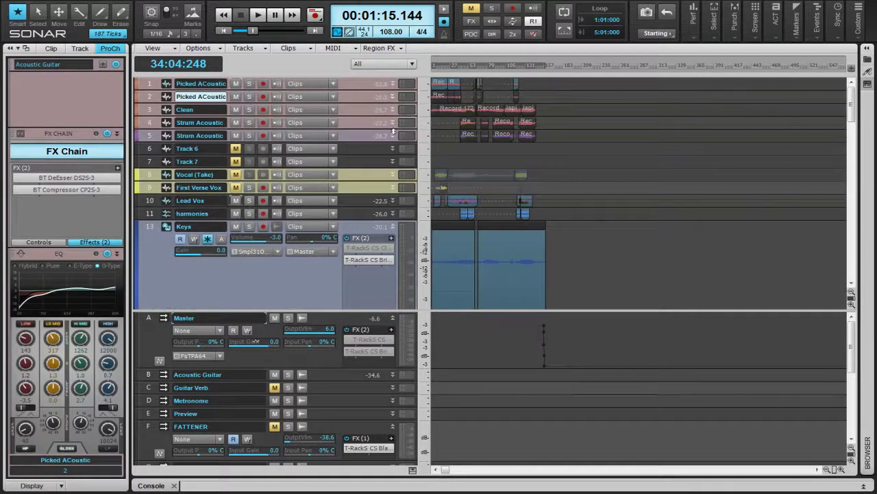
Select Keys track 13 and collapse it to a single row
scroll(394, 127, "down", 3)
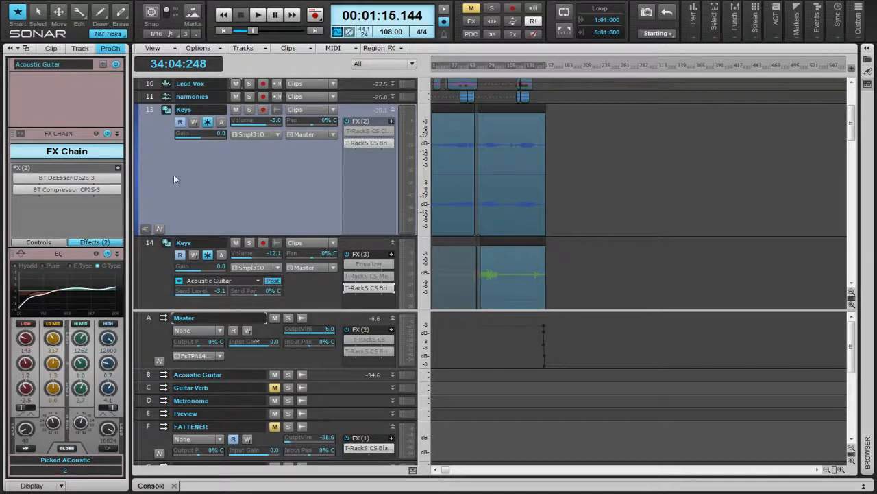
left_click(240, 181)
scroll(240, 181, "down", 1)
scroll(241, 181, "up", 2)
left_click(393, 148)
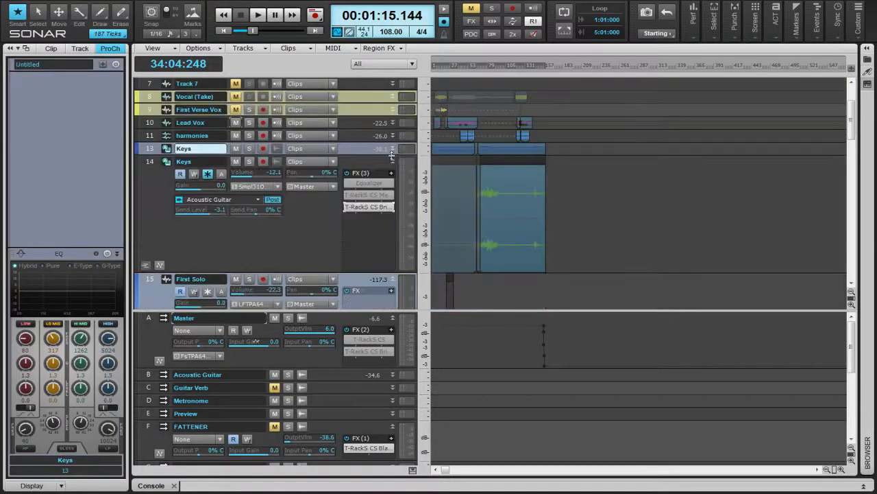
Collapse Keys track 14 and the First Solo track to single rows
left_click(392, 162)
scroll(392, 163, "down", 3)
scroll(392, 163, "up", 4)
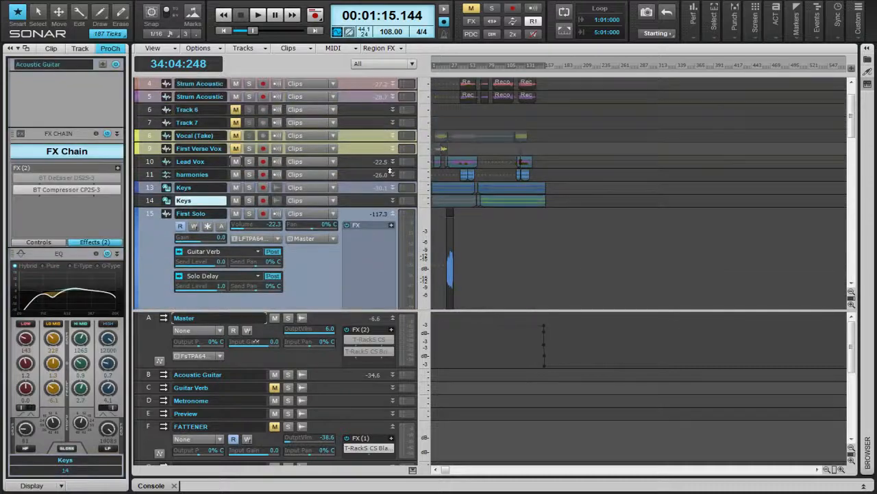
left_click(393, 213)
scroll(388, 208, "down", 2)
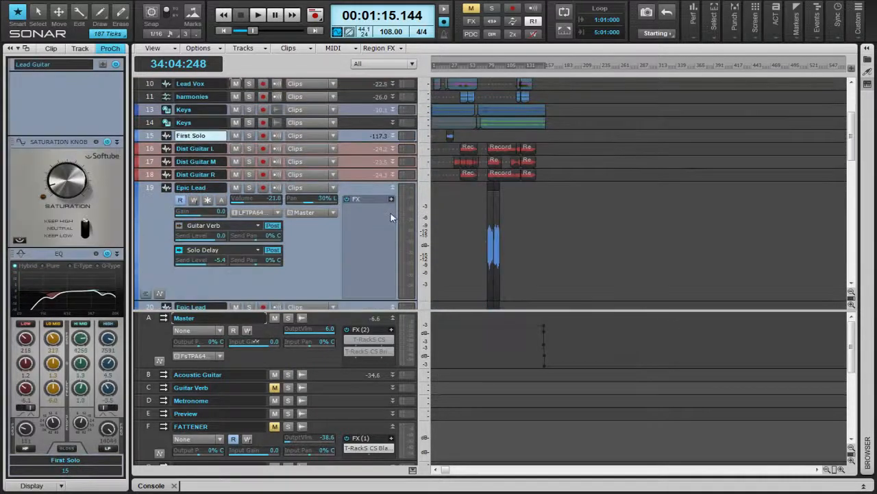
Collapse both Epic Lead tracks, 19 and 20, to single rows
scroll(388, 208, "up", 3)
scroll(387, 207, "down", 2)
left_click(393, 227)
scroll(394, 229, "down", 2)
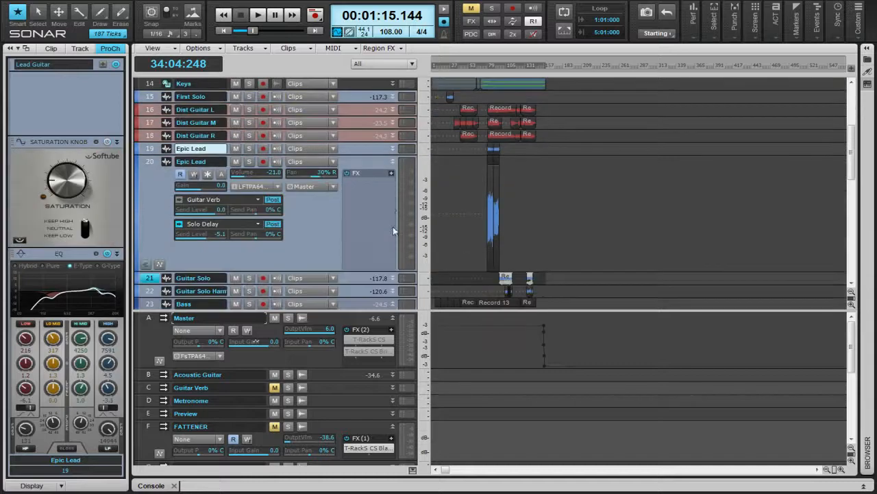
left_click(392, 161)
Collapse the Bass and Kick tracks to single rows
scroll(393, 161, "down", 5)
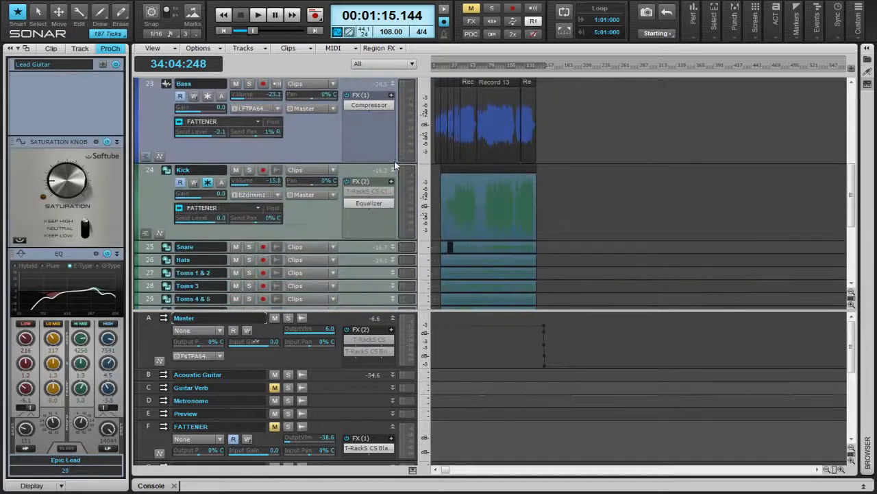
left_click(393, 83)
left_click(393, 96)
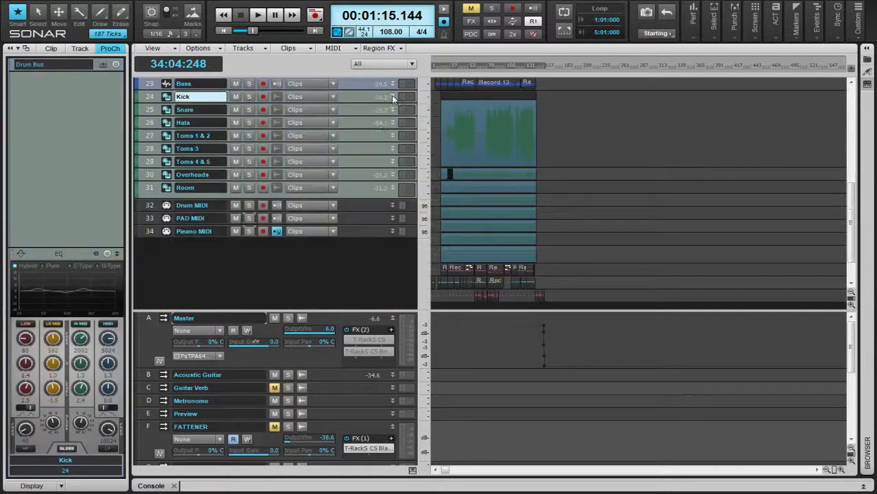
scroll(382, 141, "up", 2)
scroll(380, 176, "down", 3)
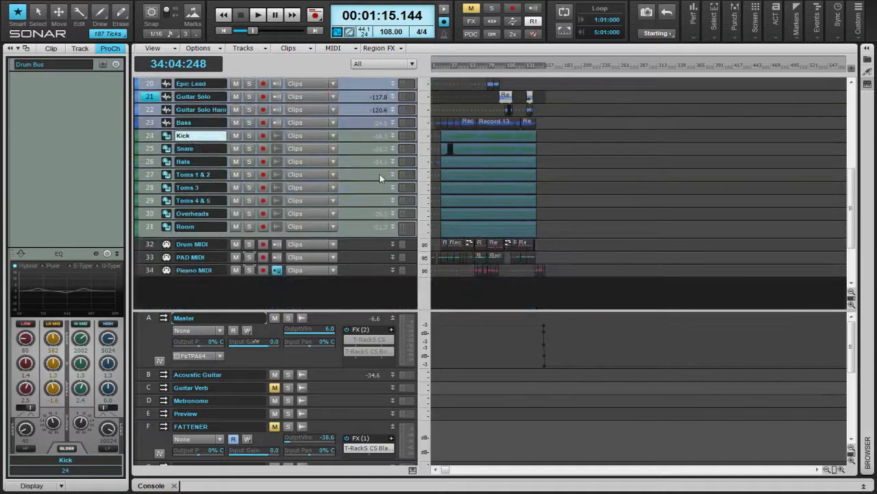
Show the ProChannel settings of the Clean track, the second Picked Acoustic track and Strum Acoustic track 5
scroll(379, 175, "up", 8)
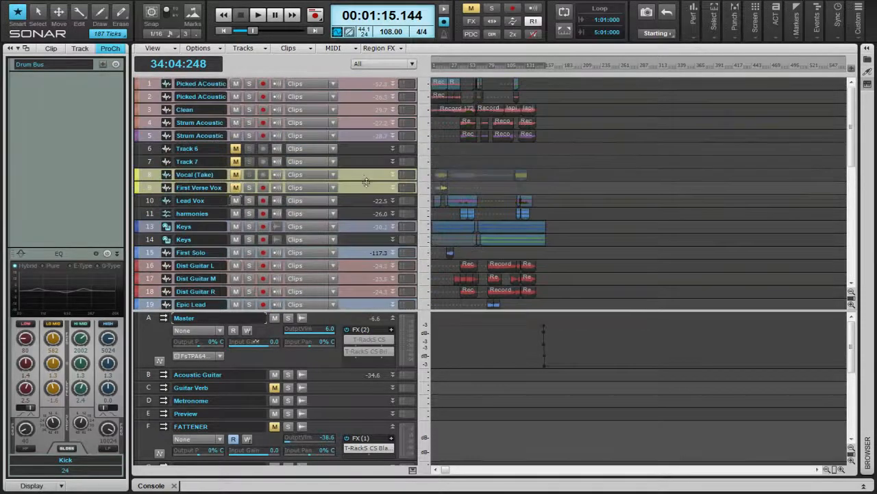
left_click_drag(148, 85, 148, 98)
left_click(148, 109)
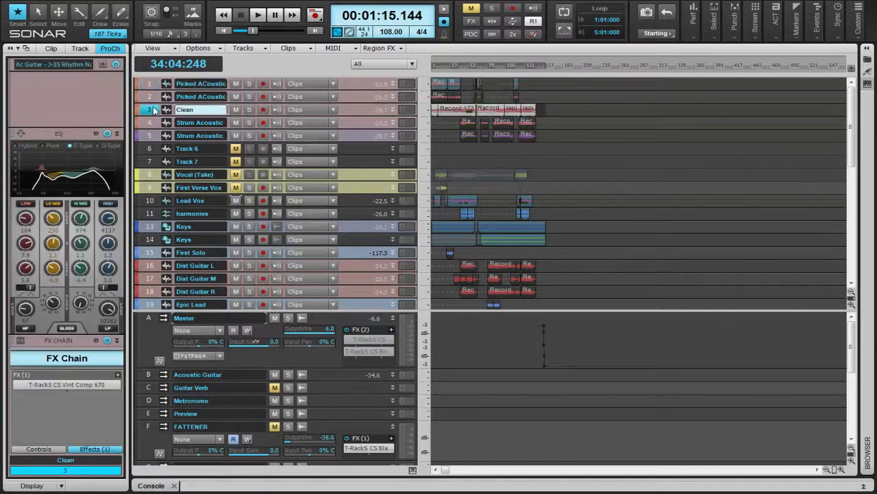
left_click(150, 97)
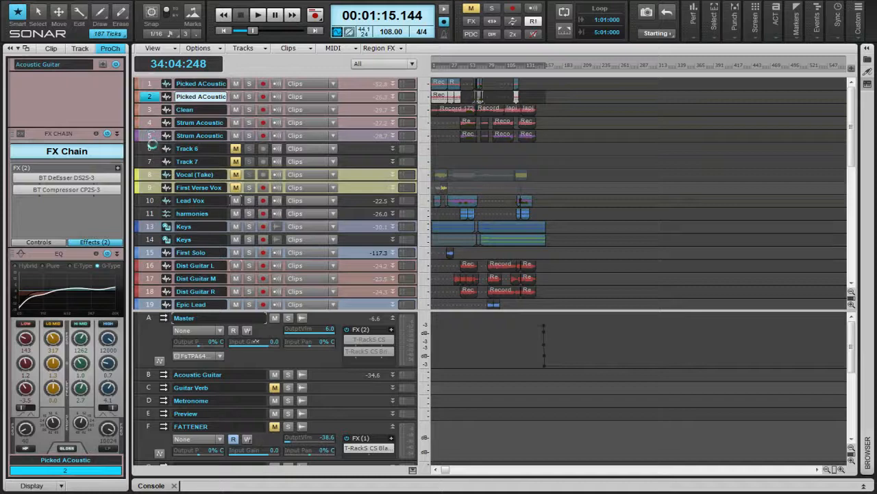
left_click(147, 135)
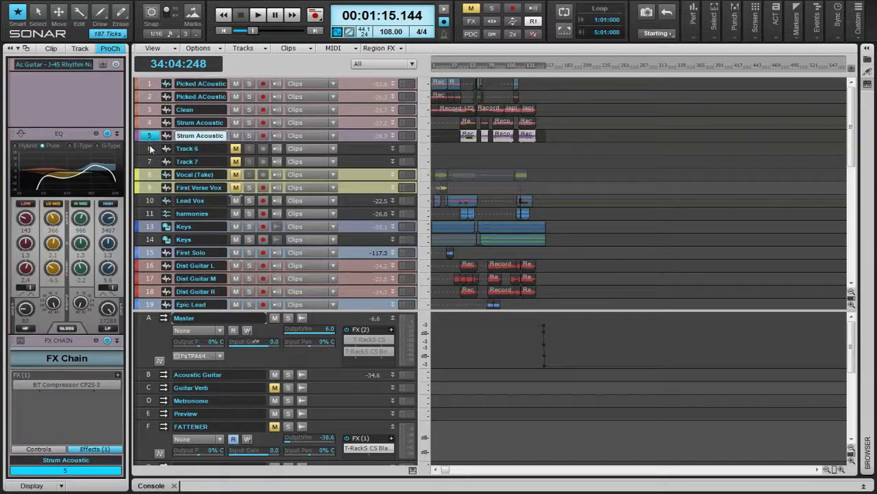
Select Track 6, Track 7 and Keys track 14 one after another to show their ProChannel settings
left_click(150, 148)
left_click(150, 161)
scroll(150, 178, "down", 3)
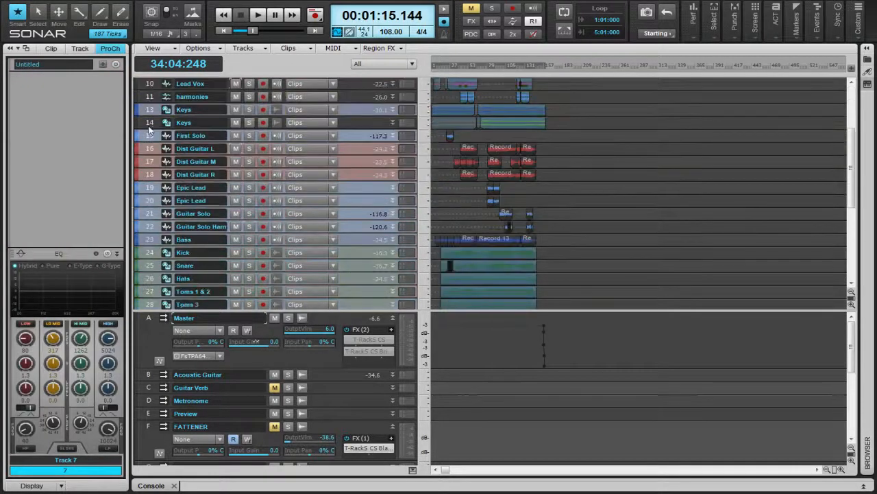
left_click(150, 124)
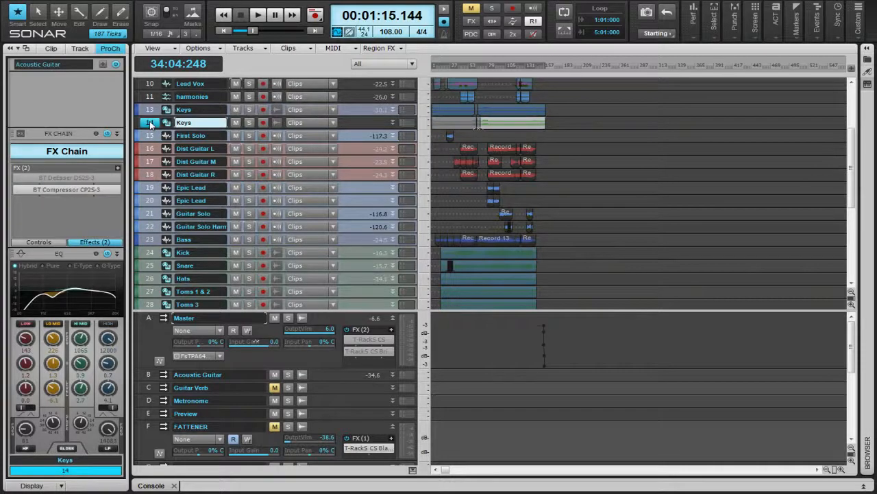
scroll(264, 158, "down", 3)
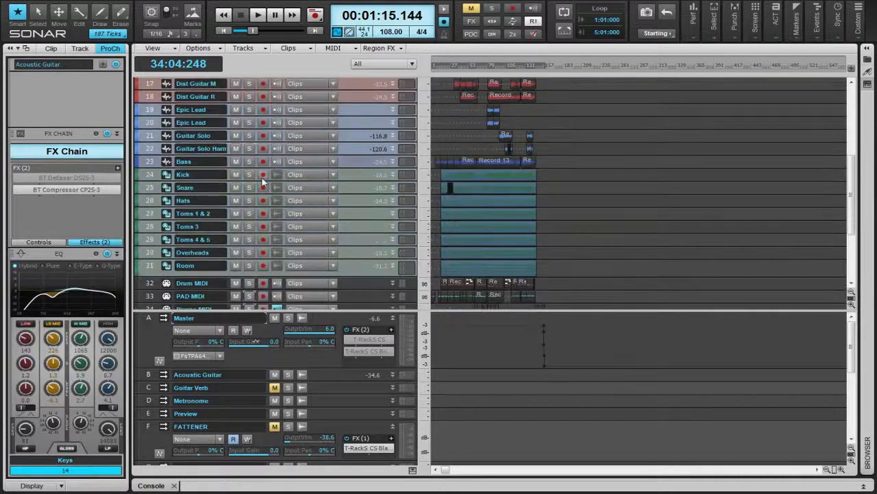
scroll(261, 148, "up", 6)
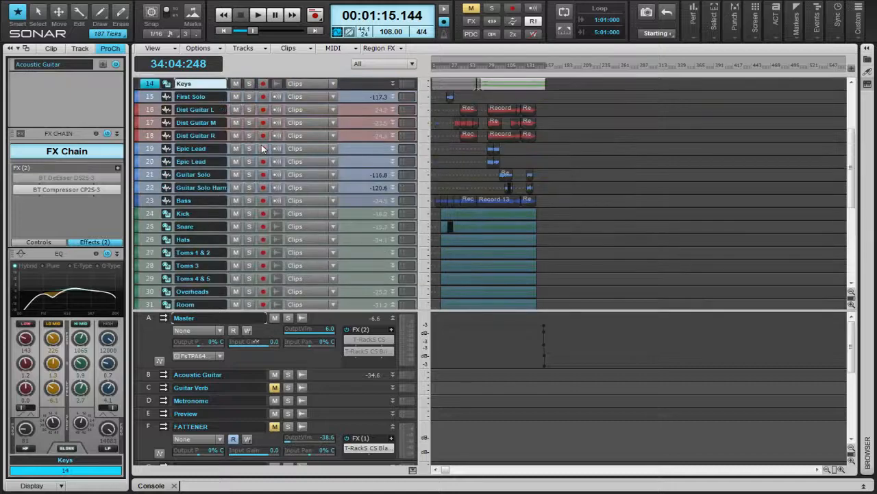
scroll(258, 147, "down", 8)
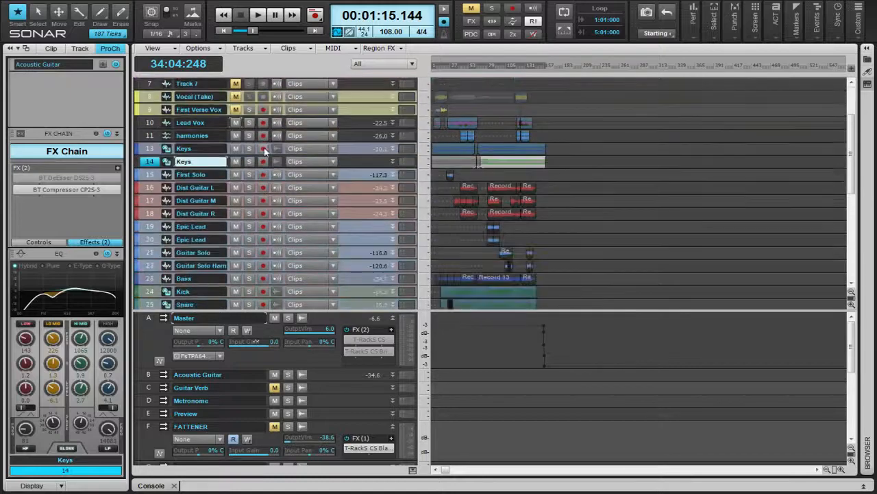
scroll(308, 169, "up", 8)
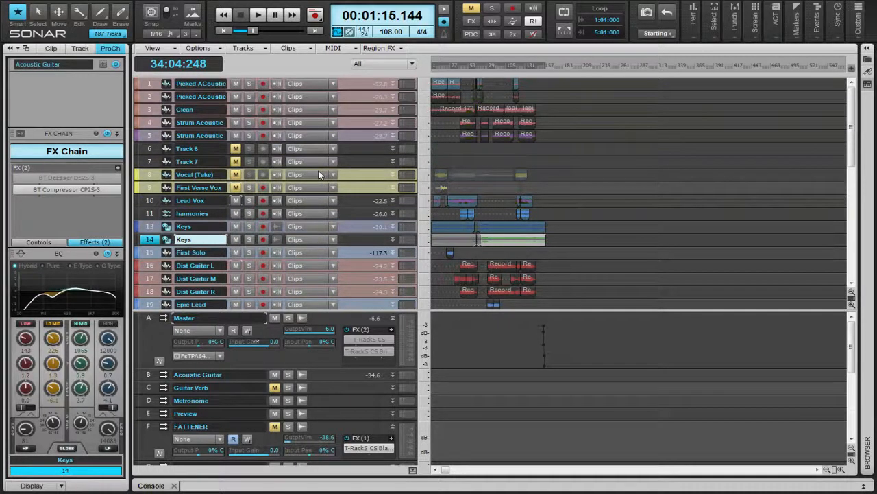
Set the Master bus output volume to 0.0 and select Keys track 13
scroll(318, 173, "down", 3)
left_click(290, 343)
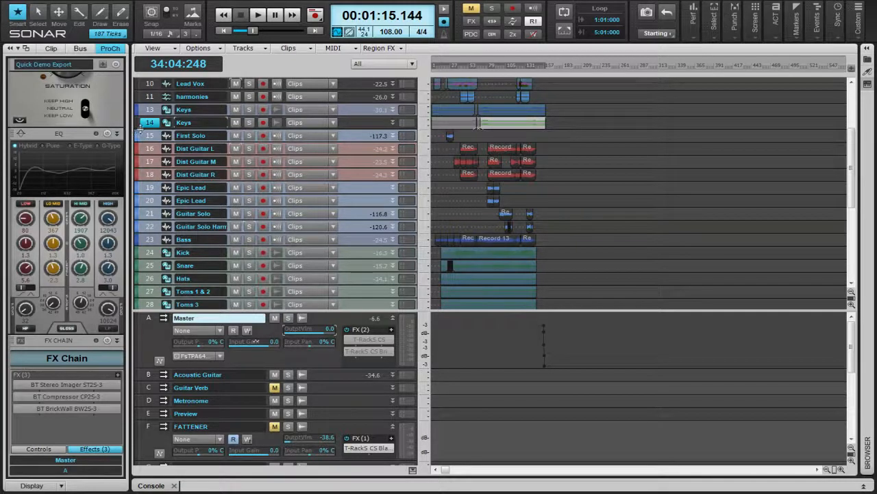
left_click(148, 110)
scroll(149, 103, "up", 3)
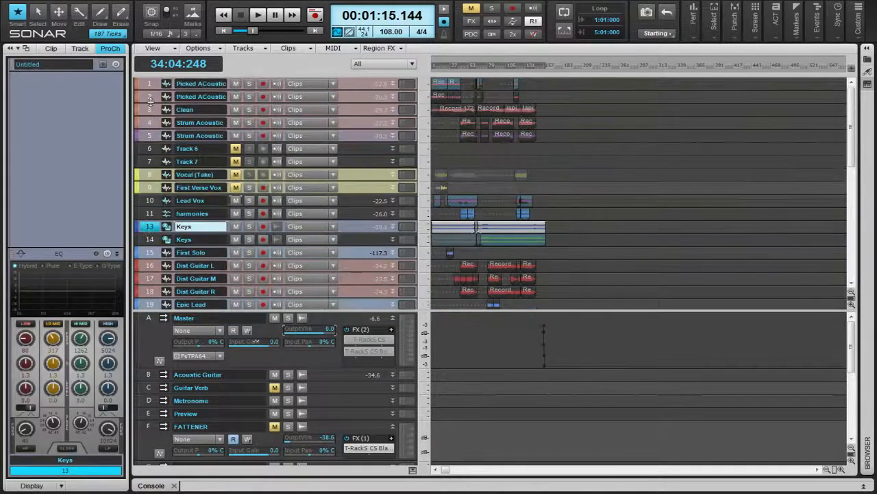